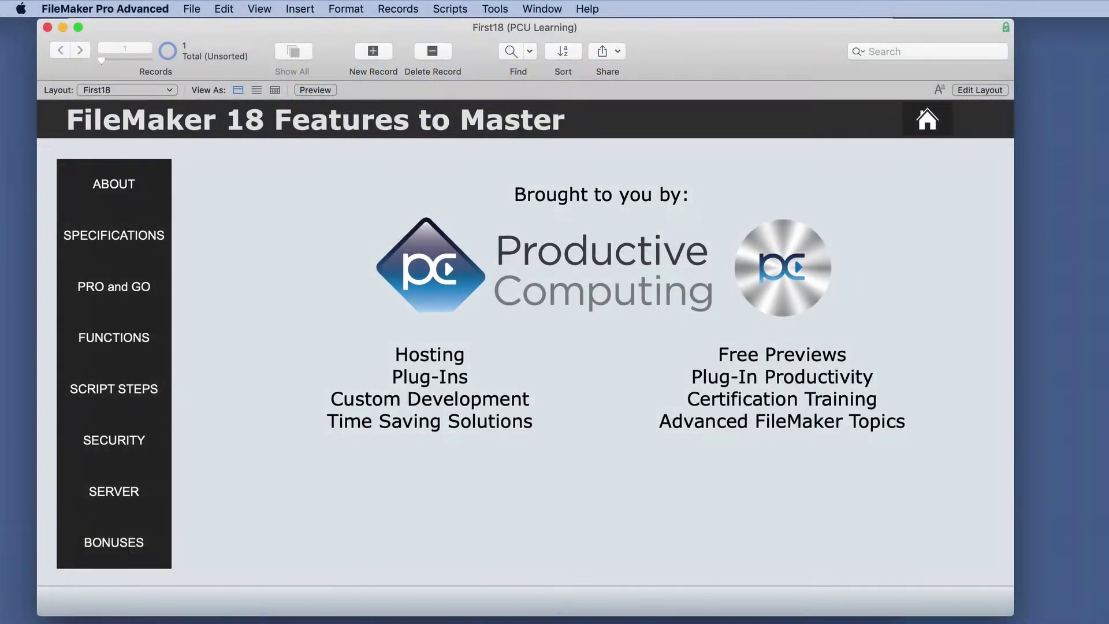
# Show the PRO and GO features, enter Layout mode, and select the Layout move object button
pyautogui.click(148, 300)
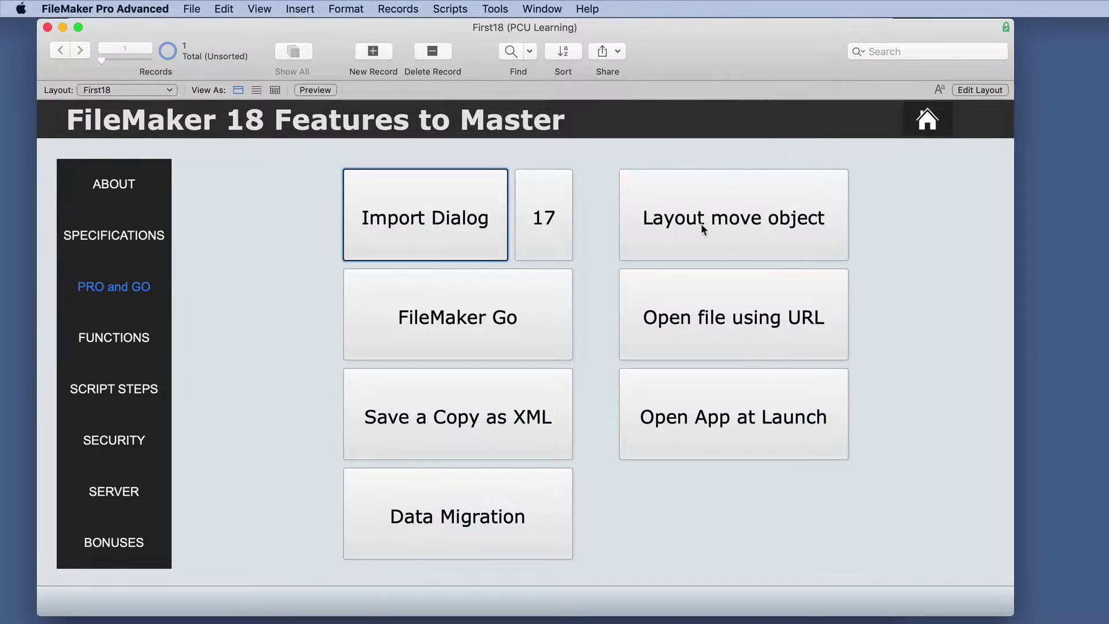
pyautogui.click(979, 89)
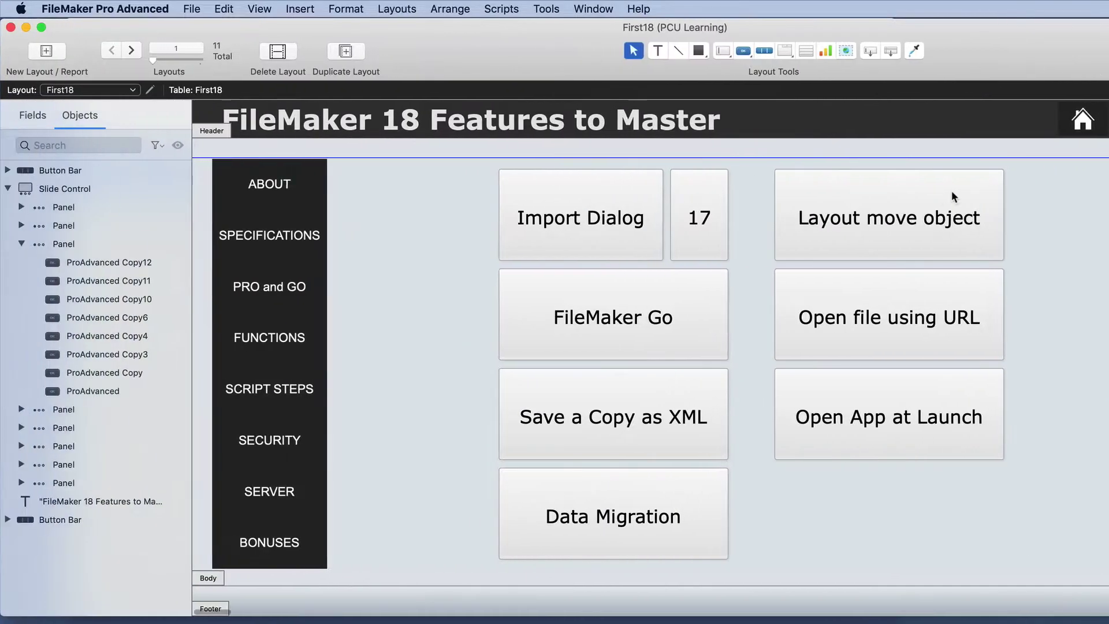
pyautogui.click(908, 221)
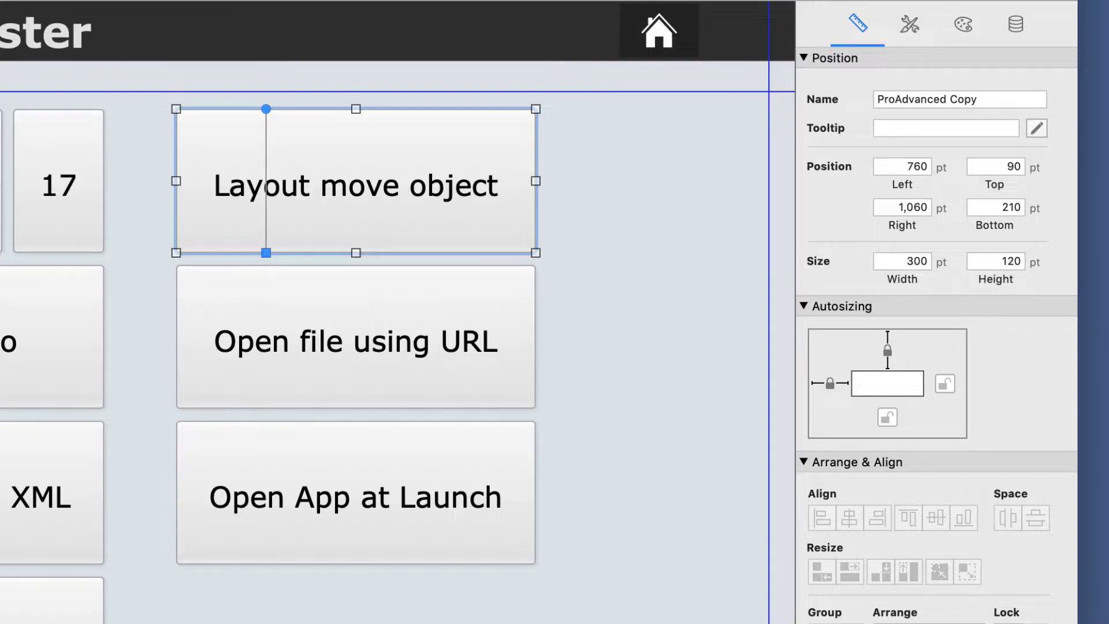
pyautogui.press('Down')
pyautogui.press('Down')
pyautogui.press('Down')
pyautogui.press('Down')
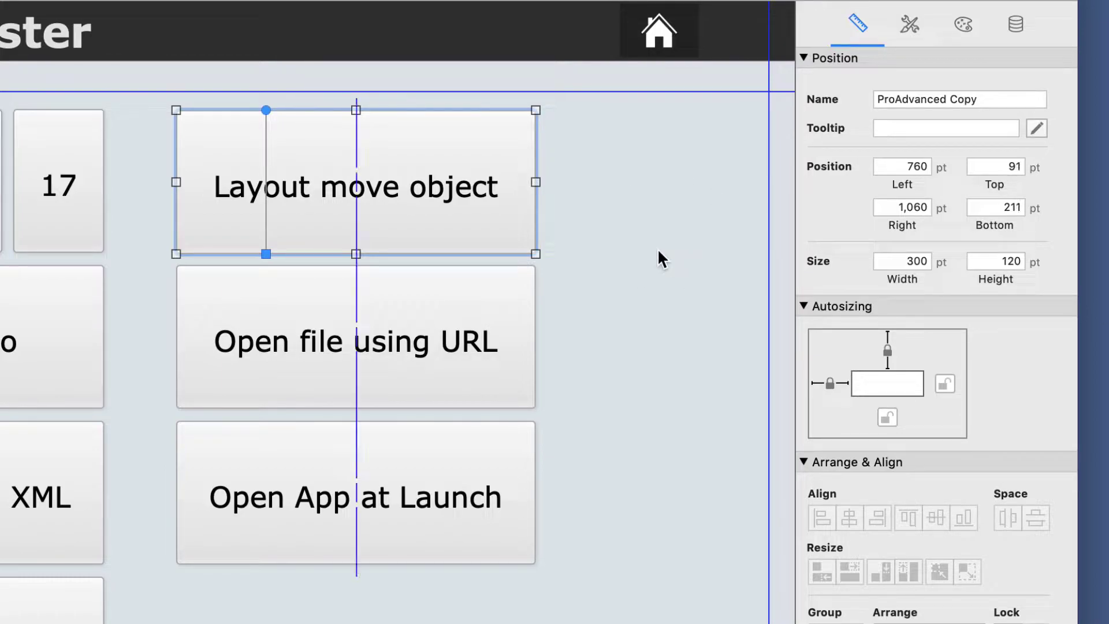
pyautogui.press('Down')
pyautogui.press('Down')
pyautogui.press('Down')
pyautogui.press('Down')
pyautogui.press('Down')
pyautogui.press('Down')
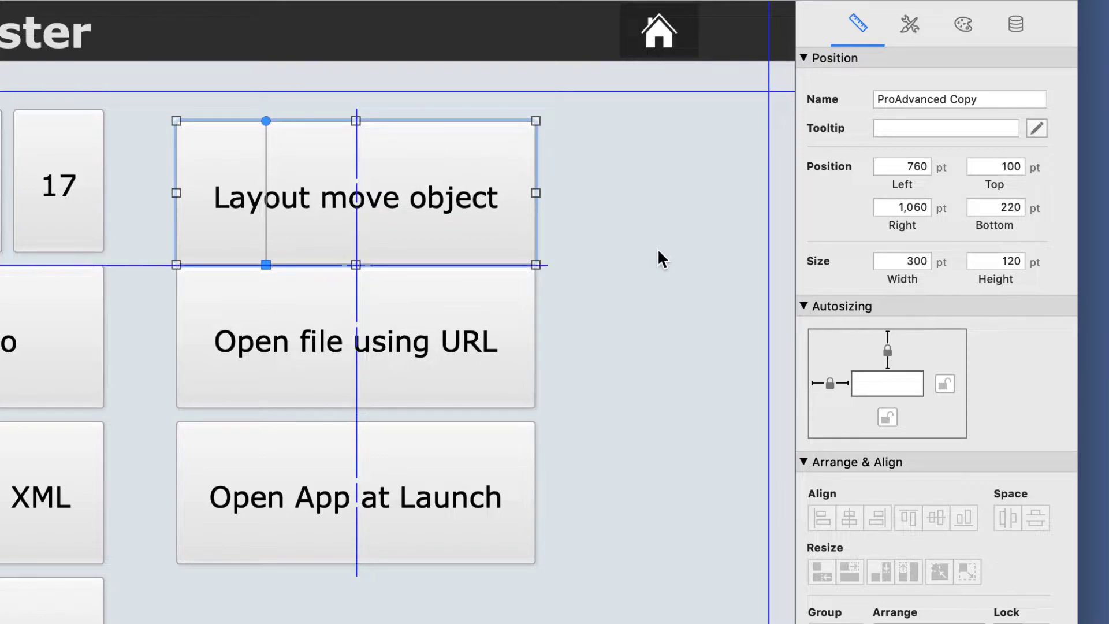
pyautogui.hotkey('shift', 'Down')
pyautogui.hotkey('shift', 'Down')
pyautogui.hotkey('shift', 'Down')
pyautogui.hotkey('shift', 'Down')
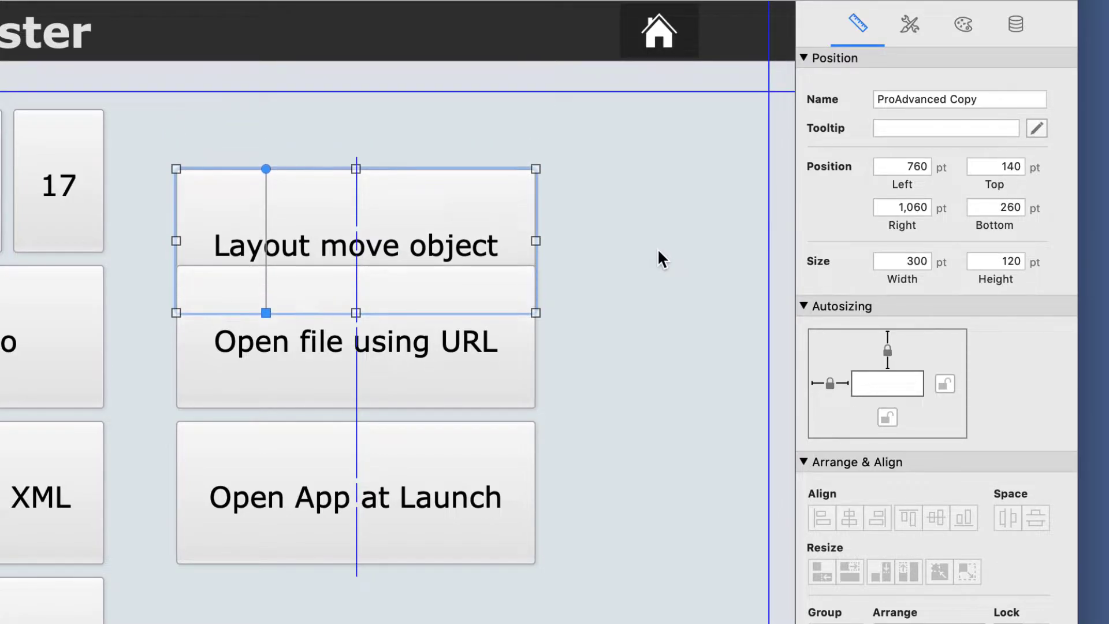
pyautogui.hotkey('shift', 'Down')
pyautogui.hotkey('shift', 'Down')
pyautogui.hotkey('shift', 'Down')
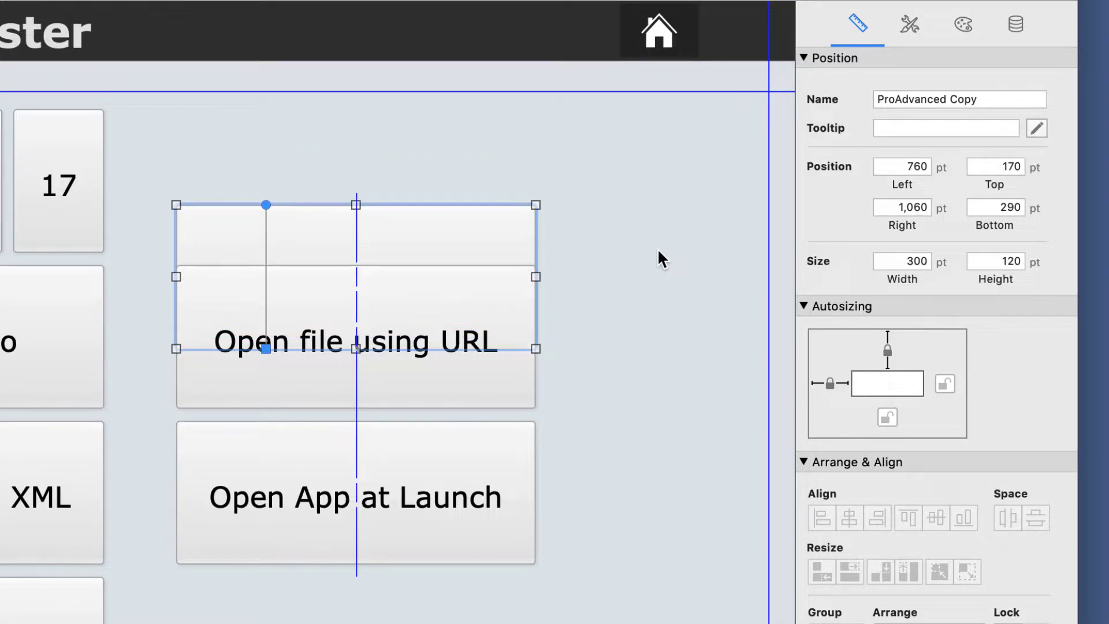
pyautogui.hotkey('shift', 'Up')
pyautogui.hotkey('shift', 'Up')
pyautogui.hotkey('shift', 'Up')
pyautogui.hotkey('shift', 'Up')
pyautogui.hotkey('shift', 'Up')
pyautogui.hotkey('shift', 'Up')
pyautogui.hotkey('shift', 'Up')
pyautogui.hotkey('shift', 'Up')
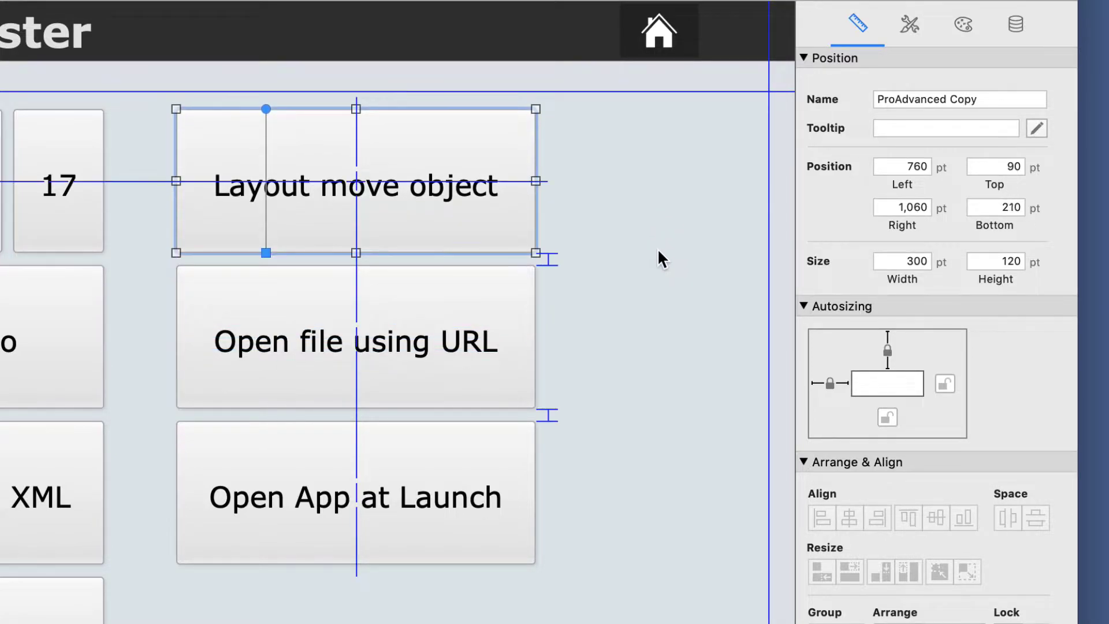
pyautogui.press('Right')
pyautogui.press('Right')
pyautogui.press('Right')
pyautogui.press('Right')
pyautogui.press('Right')
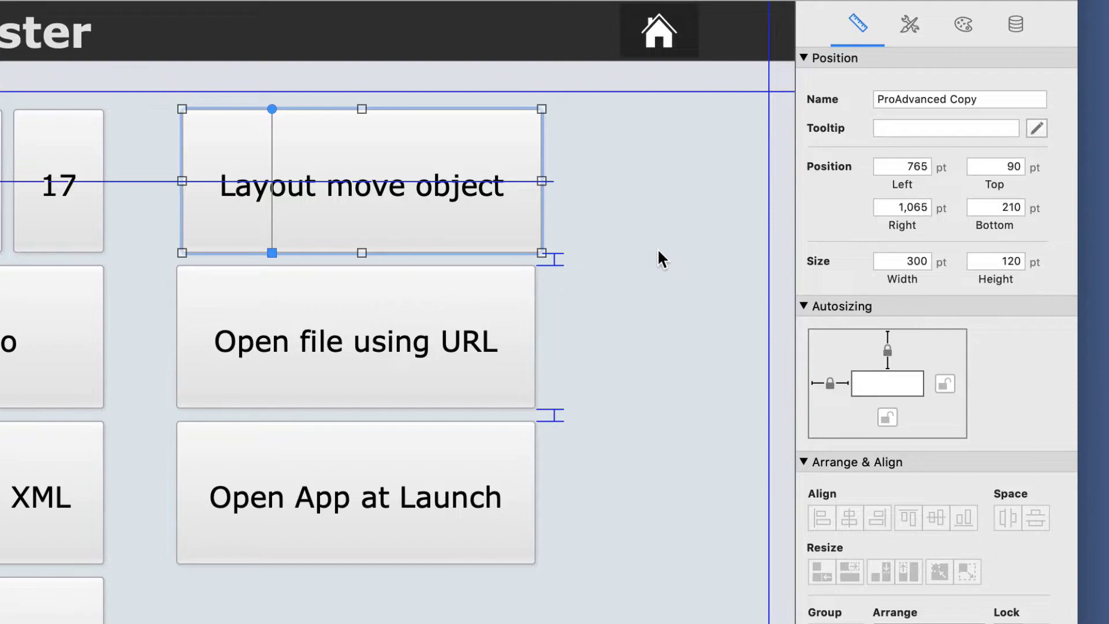
pyautogui.press('Right')
pyautogui.press('Right')
pyautogui.press('Right')
pyautogui.press('Right')
pyautogui.press('Right')
pyautogui.press('Right')
pyautogui.press('Right')
pyautogui.press('Right')
pyautogui.press('Right')
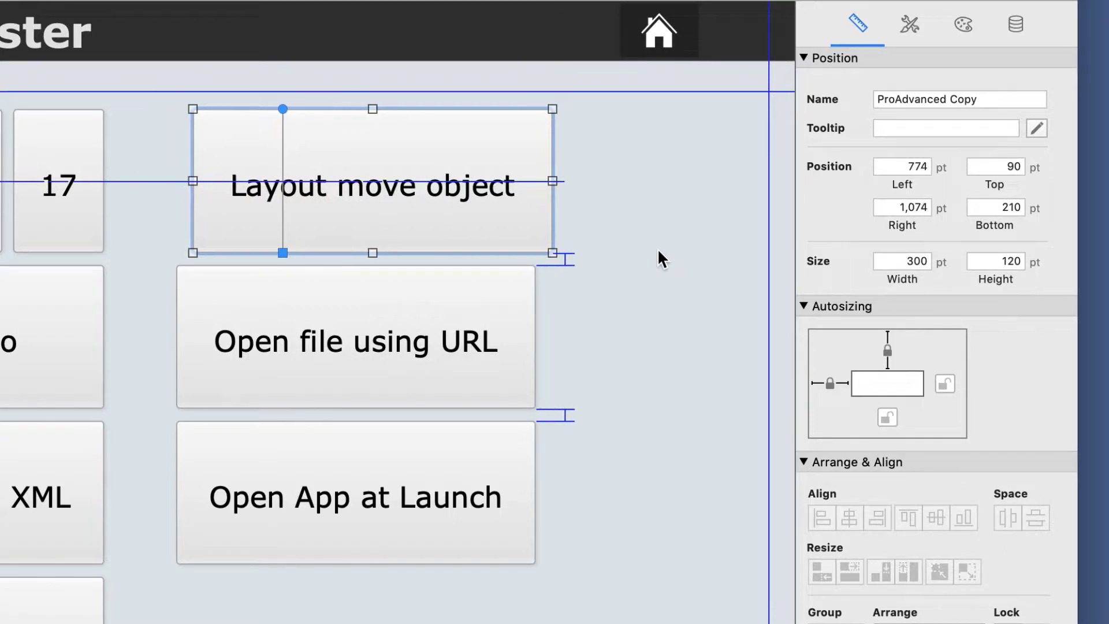
pyautogui.press('Right')
pyautogui.press('Right')
pyautogui.press('Right')
pyautogui.press('Right')
pyautogui.press('Right')
pyautogui.press('Right')
pyautogui.press('Right')
pyautogui.hotkey('shift', 'Left')
pyautogui.press('Left')
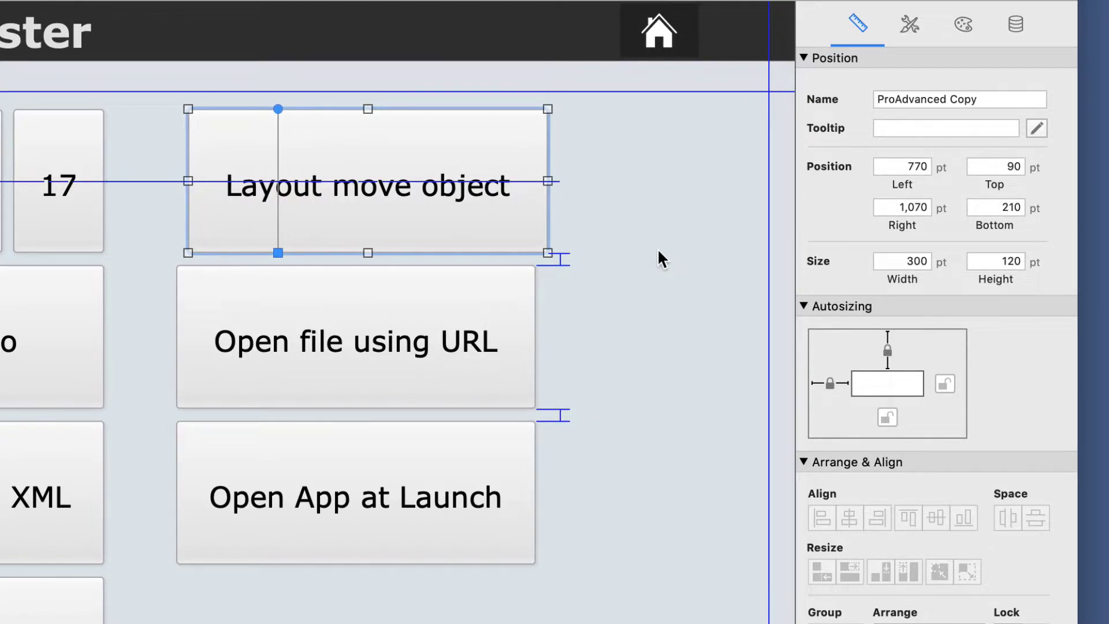
pyautogui.hotkey('shift', 'Left')
pyautogui.hotkey('shift', 'Left')
pyautogui.hotkey('shift', 'Left')
pyautogui.hotkey('shift', 'Left')
pyautogui.hotkey('shift', 'Left')
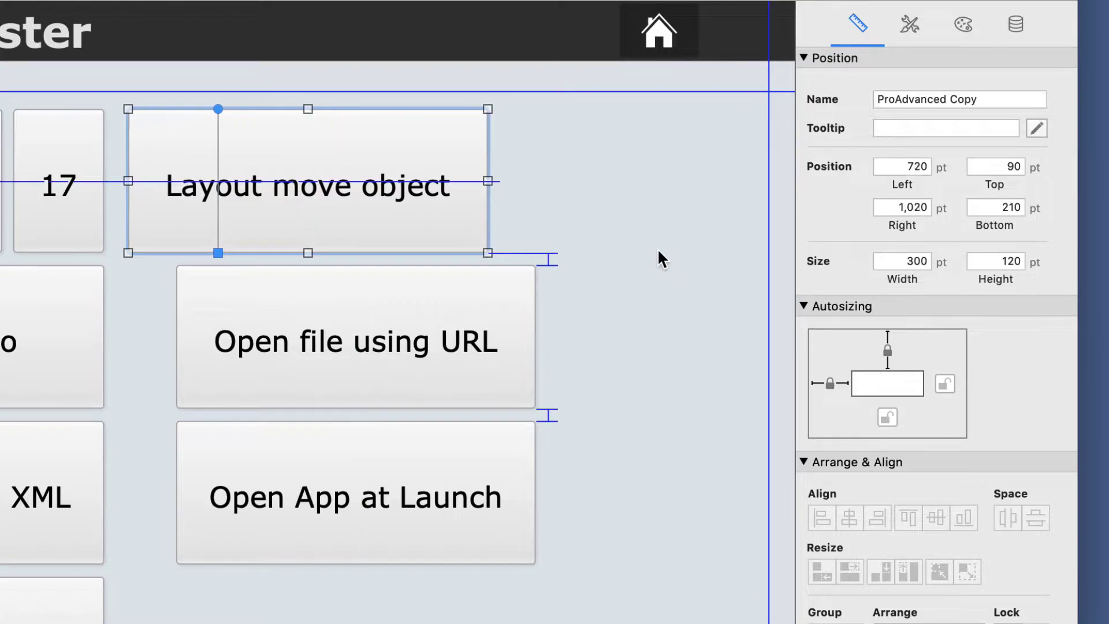
pyautogui.hotkey('shift', 'Left')
pyautogui.hotkey('shift', 'Left')
pyautogui.press('Right')
pyautogui.press('Right')
pyautogui.press('Right')
pyautogui.press('Right')
pyautogui.press('Right')
pyautogui.press('Right')
pyautogui.press('Right')
pyautogui.press('Right')
pyautogui.press('Right')
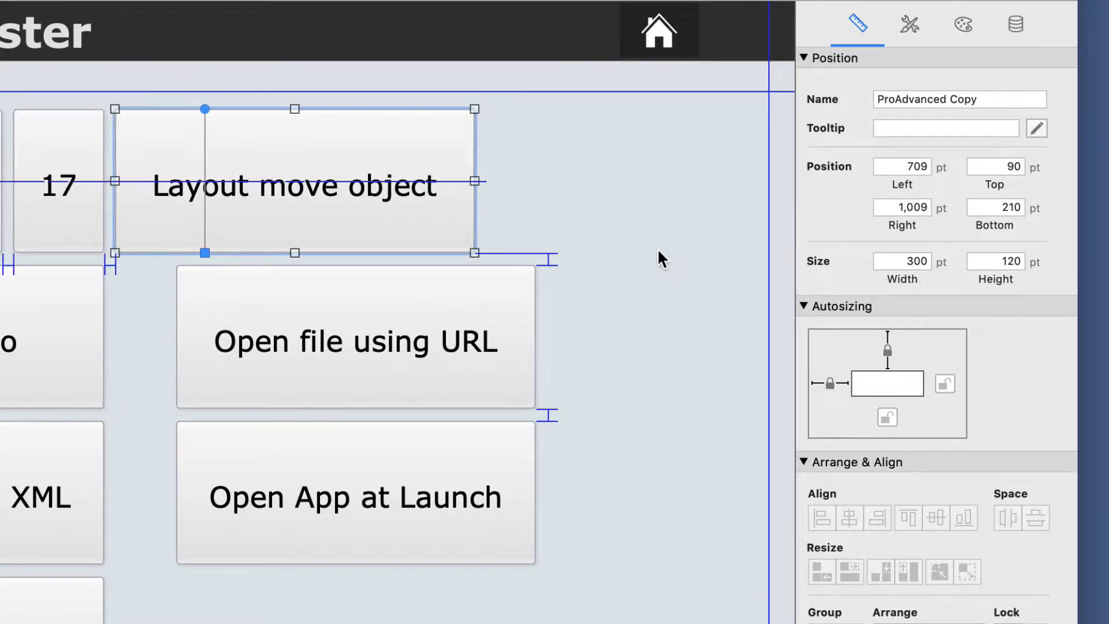
pyautogui.press('Right')
pyautogui.press('Right')
pyautogui.press('Right')
pyautogui.press('Right')
pyautogui.press('Right')
pyautogui.press('Right')
pyautogui.press('Right')
pyautogui.press('Right')
pyautogui.press('Right')
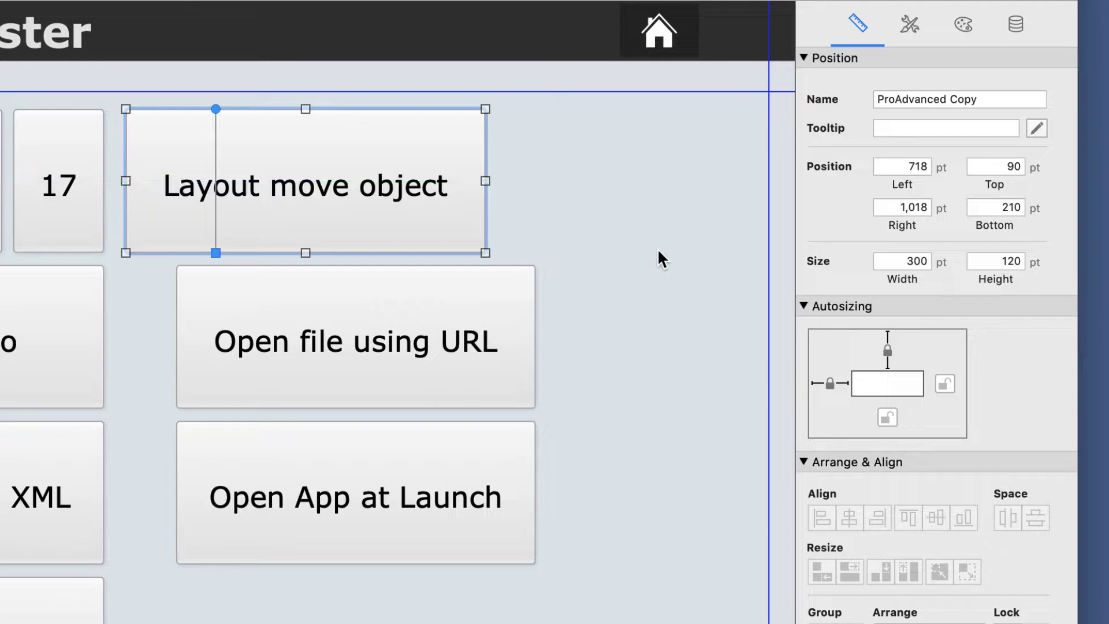
pyautogui.press('Left')
pyautogui.press('Right')
pyautogui.press('Right')
pyautogui.press('Right')
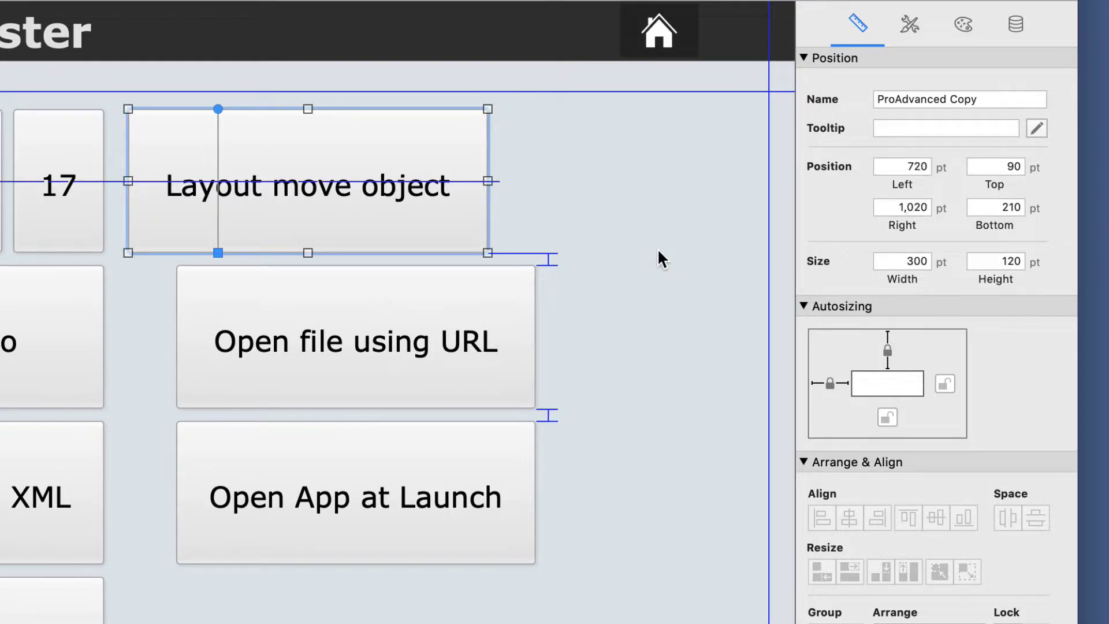
pyautogui.hotkey('shift', 'Right')
pyautogui.hotkey('shift', 'Right')
pyautogui.hotkey('shift', 'Right')
pyautogui.hotkey('shift', 'Right')
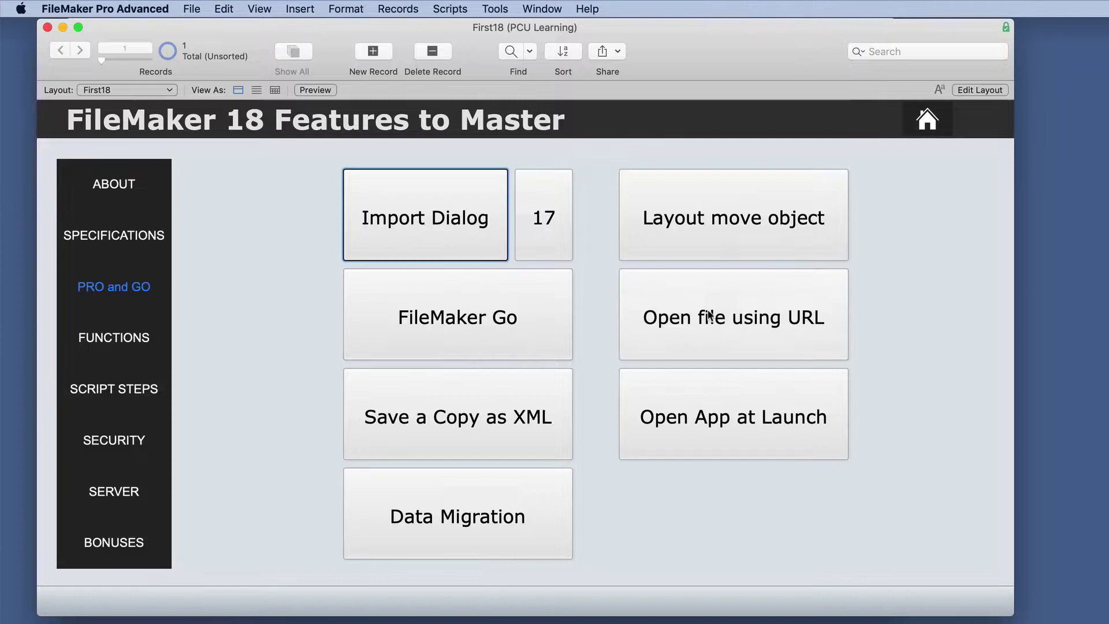
# Open the FileMaker 17 'Opening files using a URL' help and drag it into its own window
pyautogui.click(749, 328)
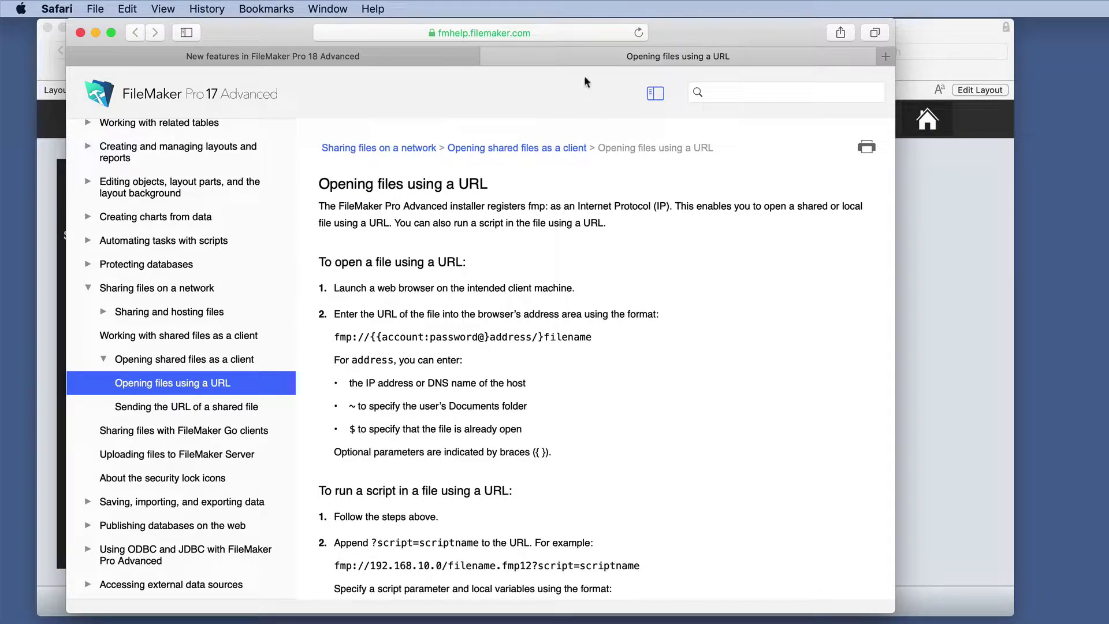
pyautogui.moveTo(562, 58); pyautogui.dragTo(1021, 123)
pyautogui.scroll(10, 471, 172)
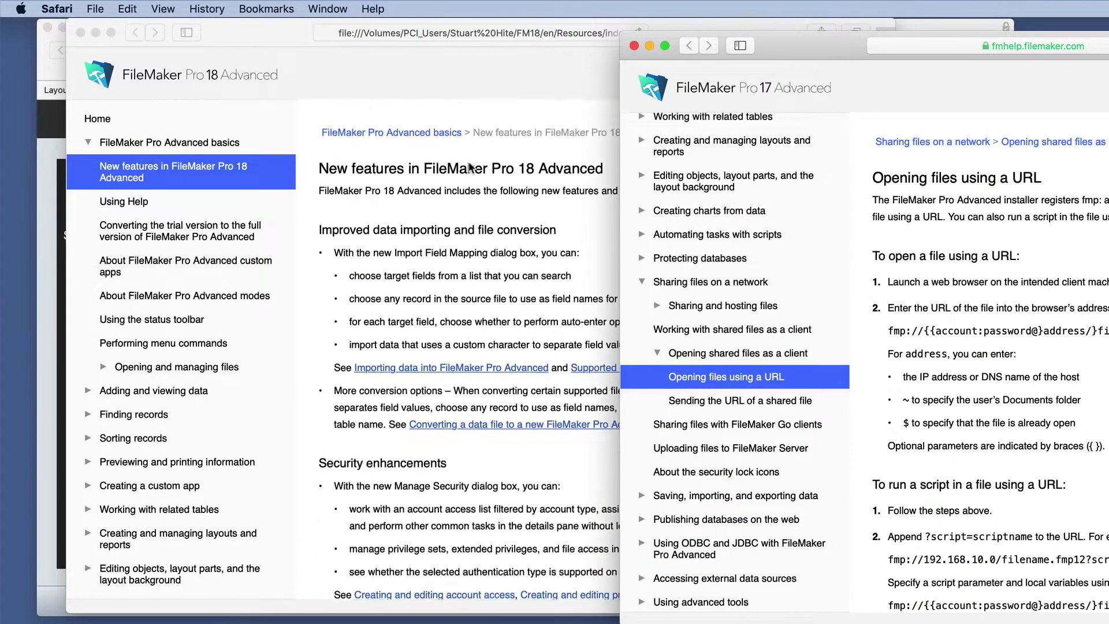
# In the FileMaker 18 help, highlight the version-specific fmp18 URL feature description
pyautogui.click(515, 76)
pyautogui.scroll(-15, 508, 214)
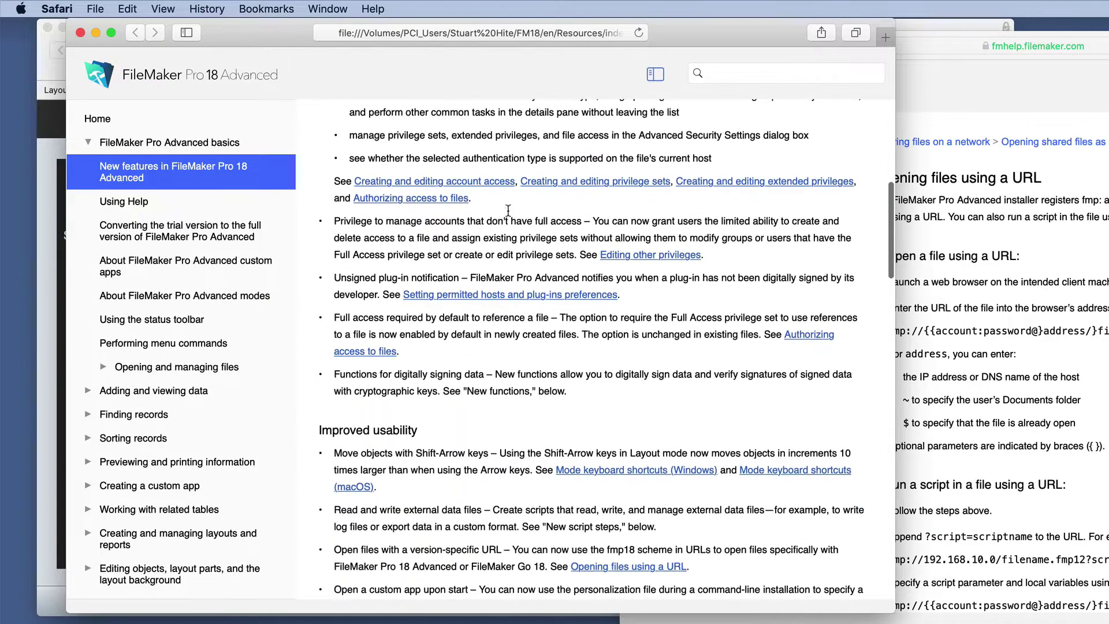
pyautogui.scroll(-5, 507, 211)
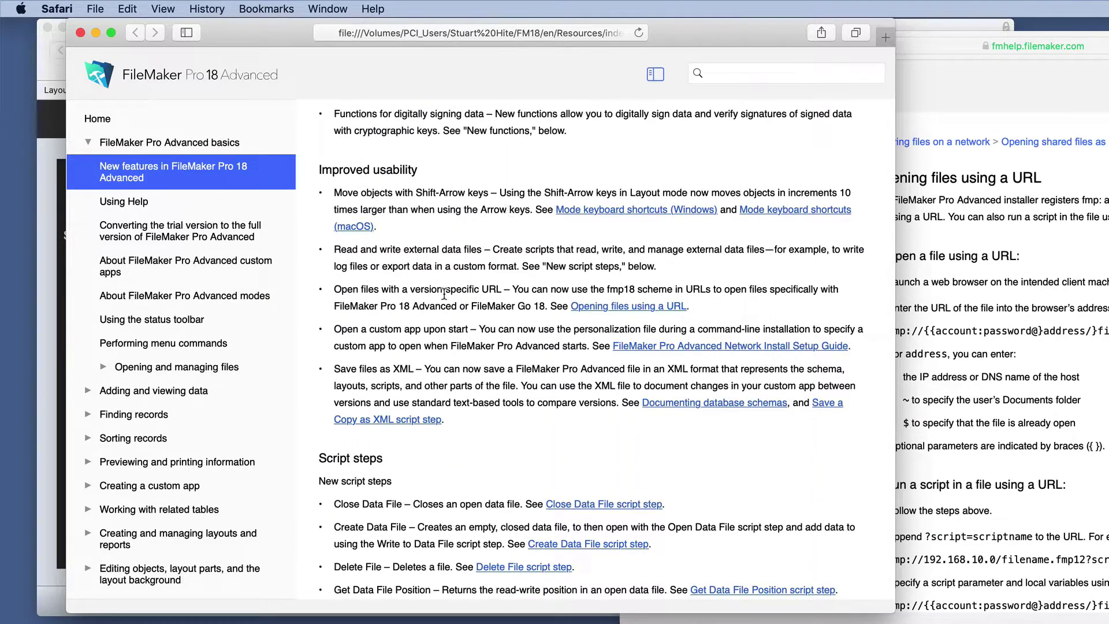
pyautogui.moveTo(348, 289); pyautogui.dragTo(501, 286)
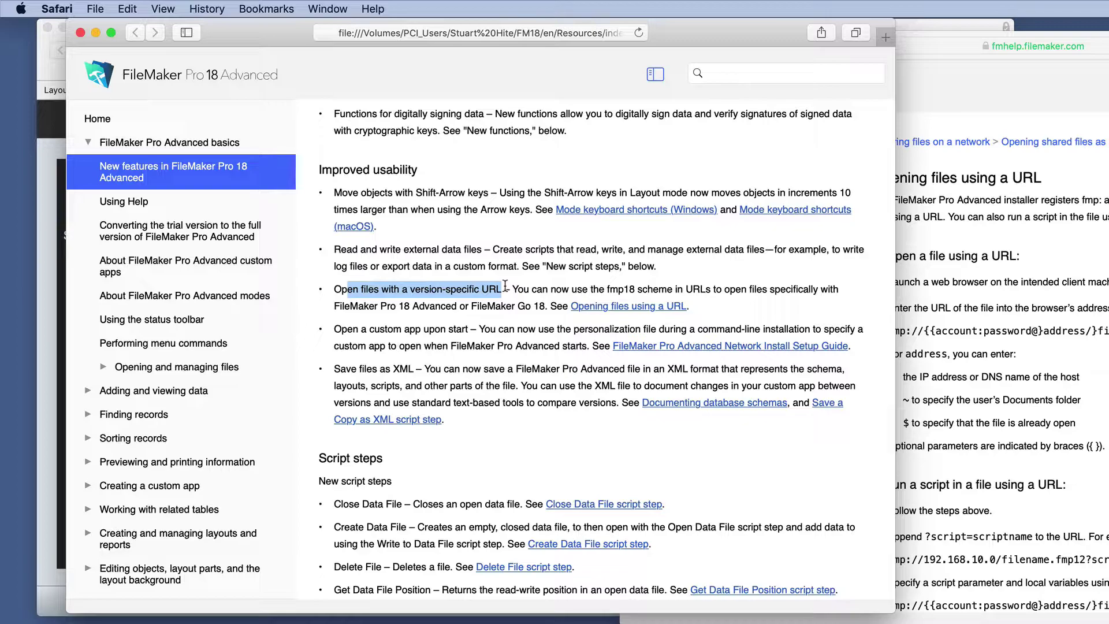
# Open the FileMaker 18 URL help without contents and place the FileMaker 17 page beside it
pyautogui.click(628, 306)
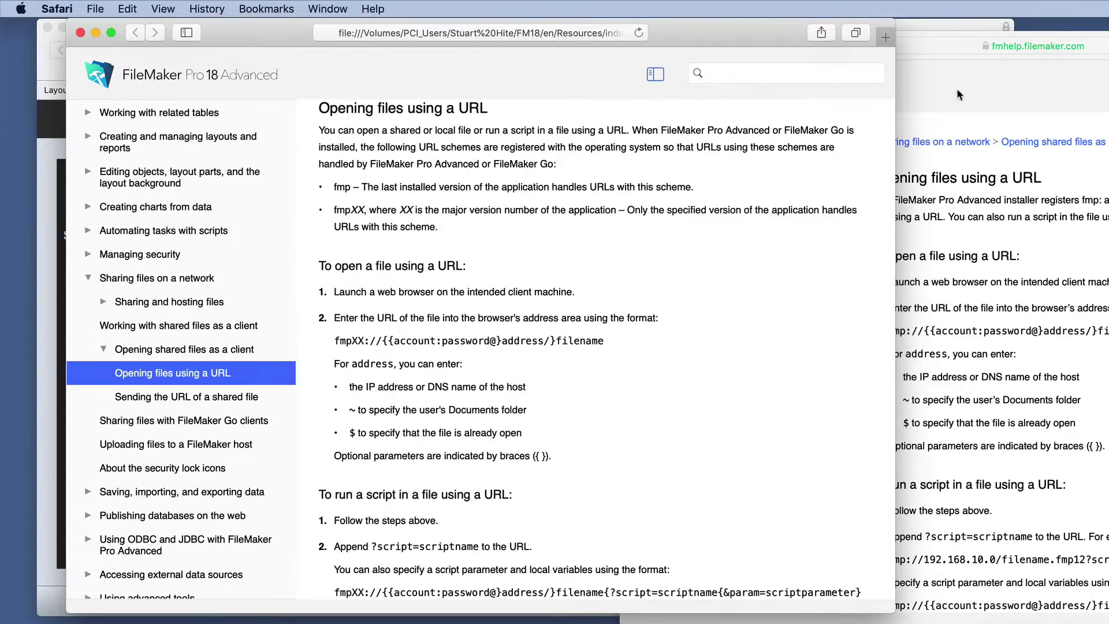
pyautogui.click(657, 77)
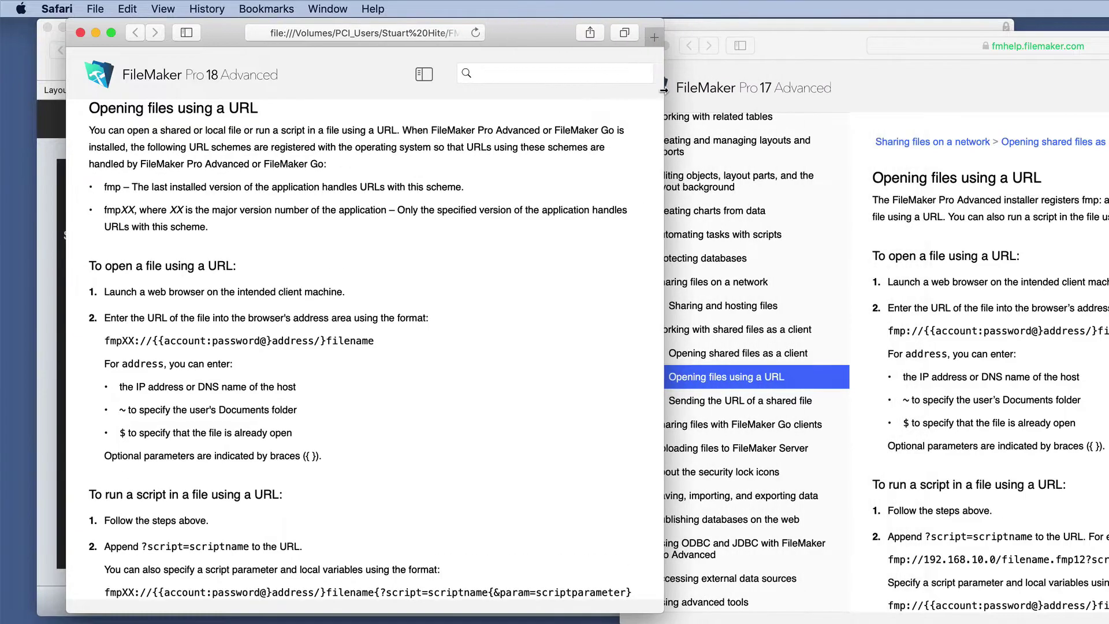
pyautogui.click(888, 84)
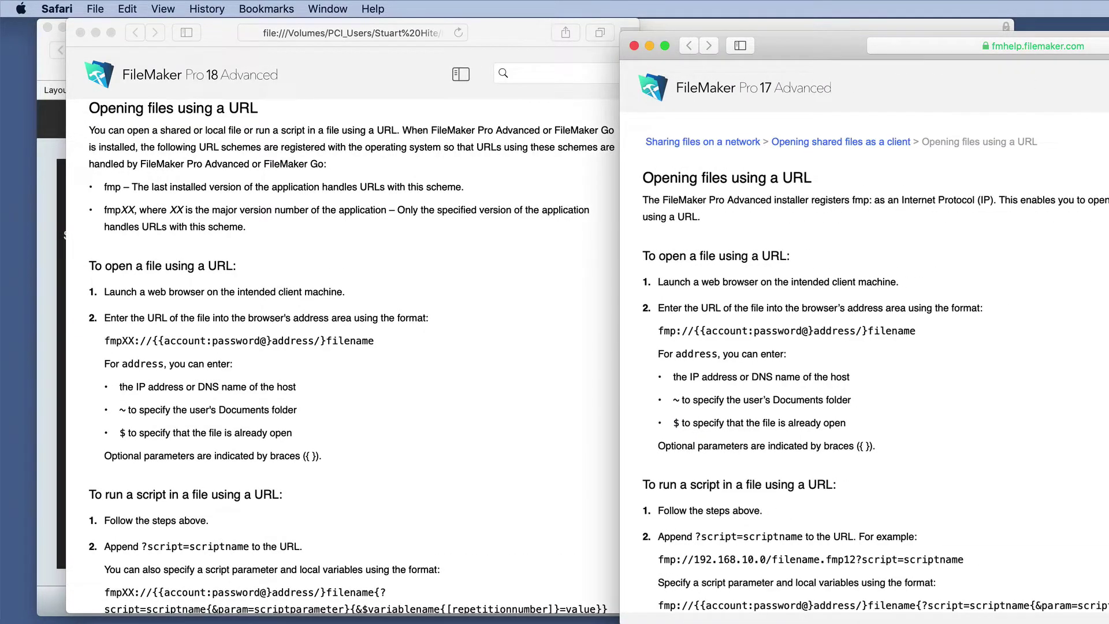
pyautogui.moveTo(1081, 45); pyautogui.dragTo(1101, 32)
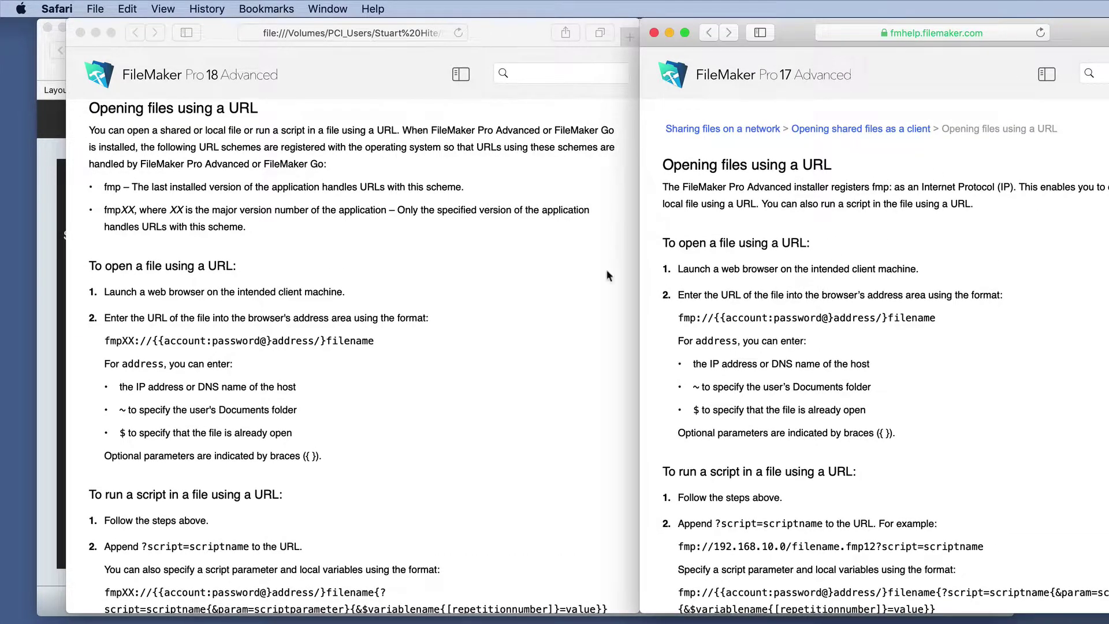
# In the FileMaker 18 page, select the URL scheme bullets, then highlight fmpXX
pyautogui.click(101, 185)
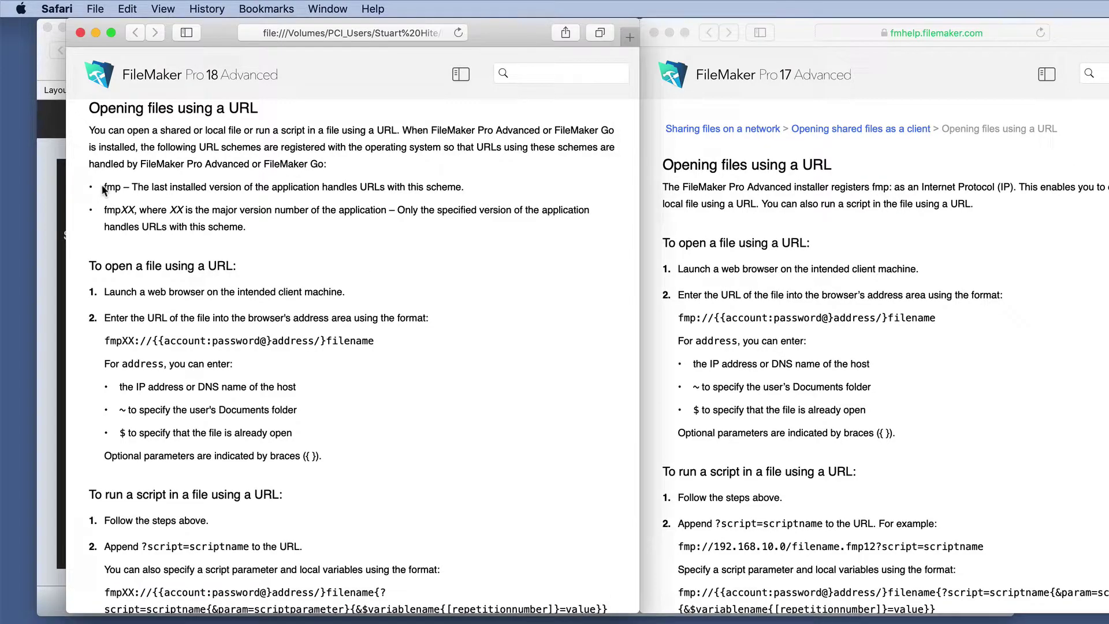
pyautogui.moveTo(103, 186); pyautogui.dragTo(246, 228)
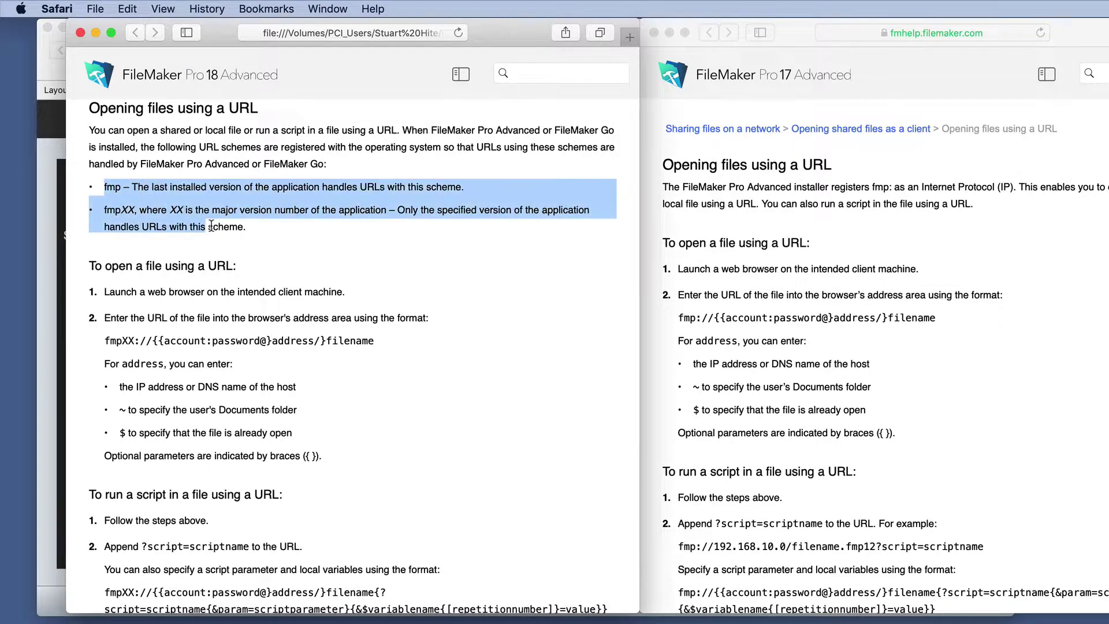
pyautogui.click(112, 185)
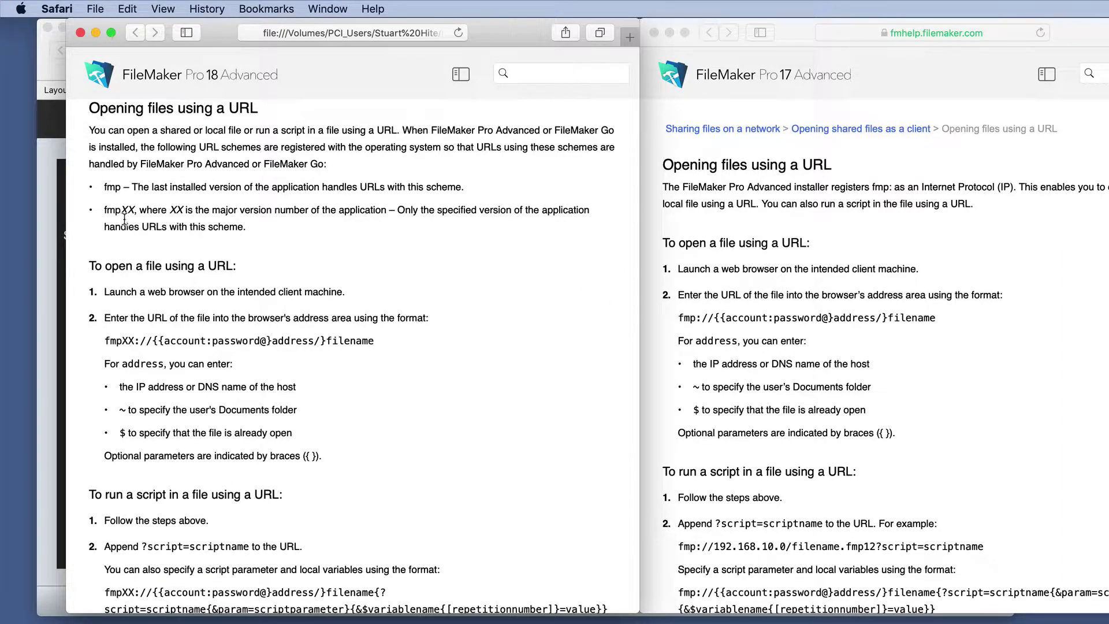
pyautogui.moveTo(104, 209); pyautogui.dragTo(133, 206)
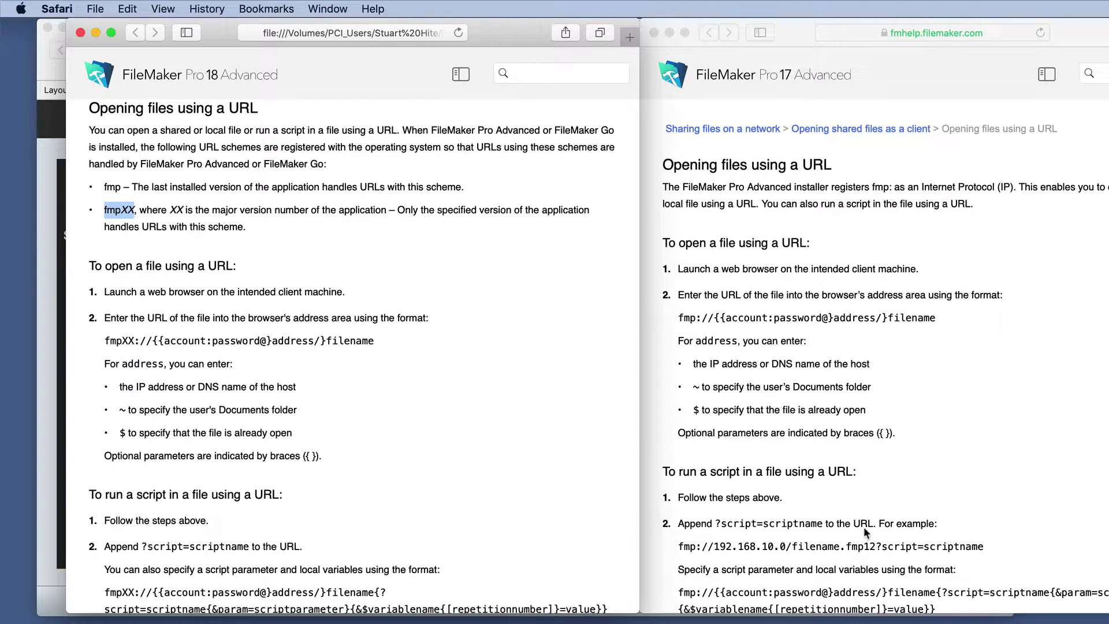
# Select the three address option bullets in both the FileMaker 18 and 17 help pages
pyautogui.scroll(-2, 352, 427)
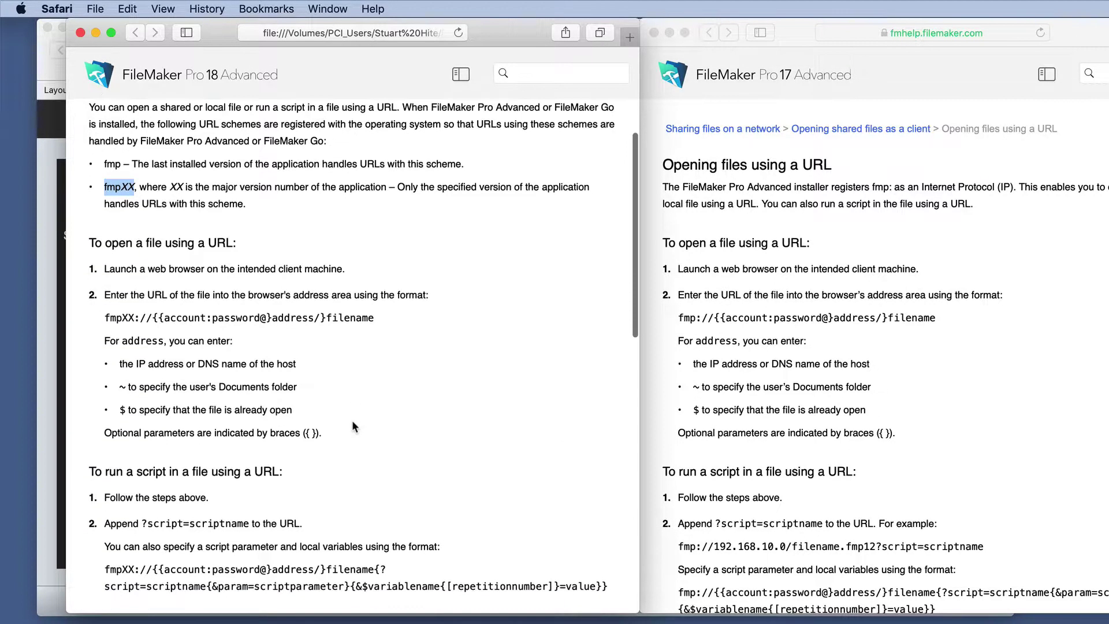
pyautogui.click(133, 343)
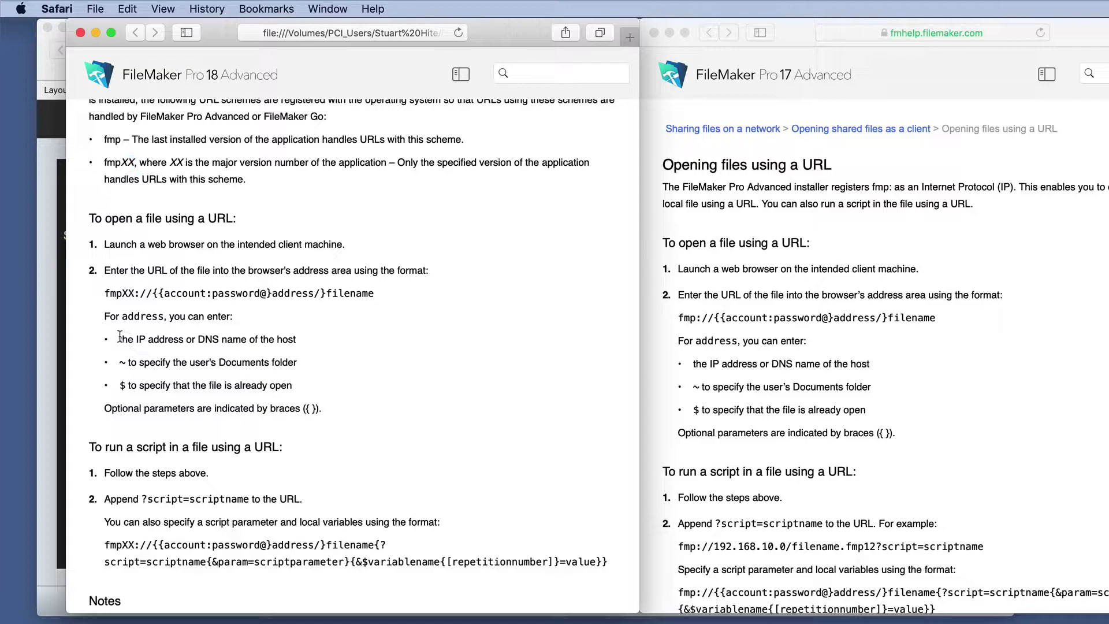
pyautogui.moveTo(119, 339); pyautogui.dragTo(323, 388)
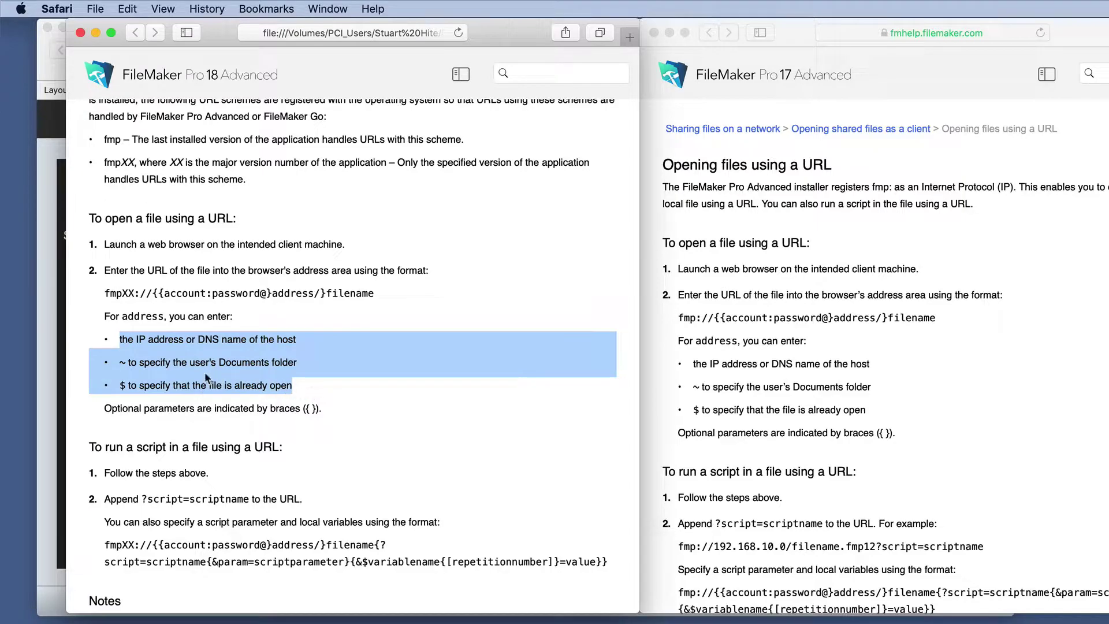
pyautogui.click(713, 364)
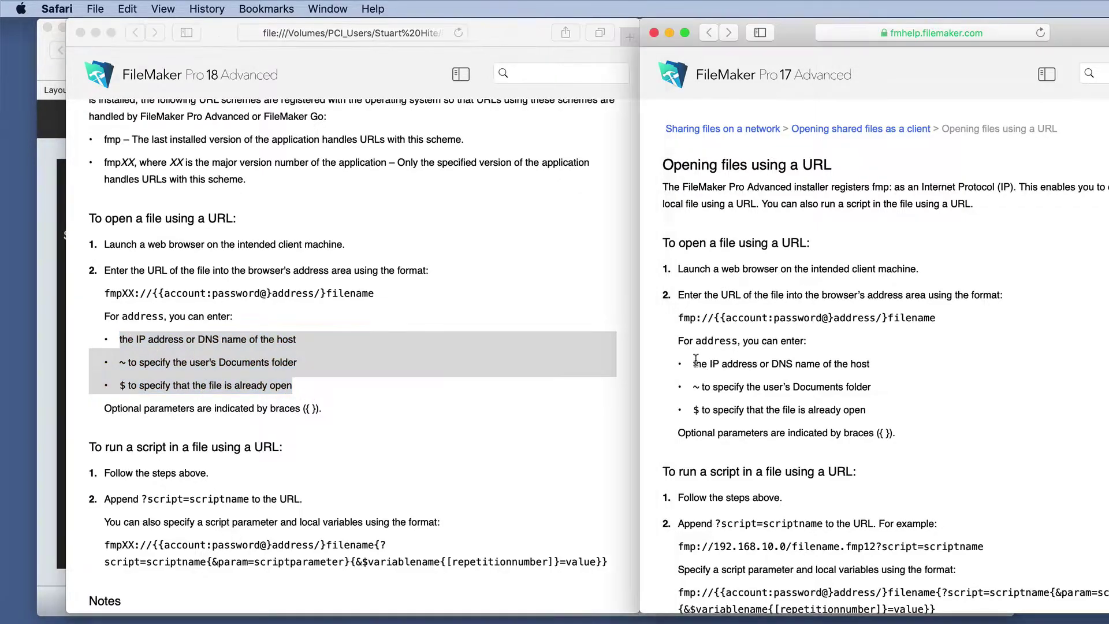
pyautogui.moveTo(693, 363); pyautogui.dragTo(917, 405)
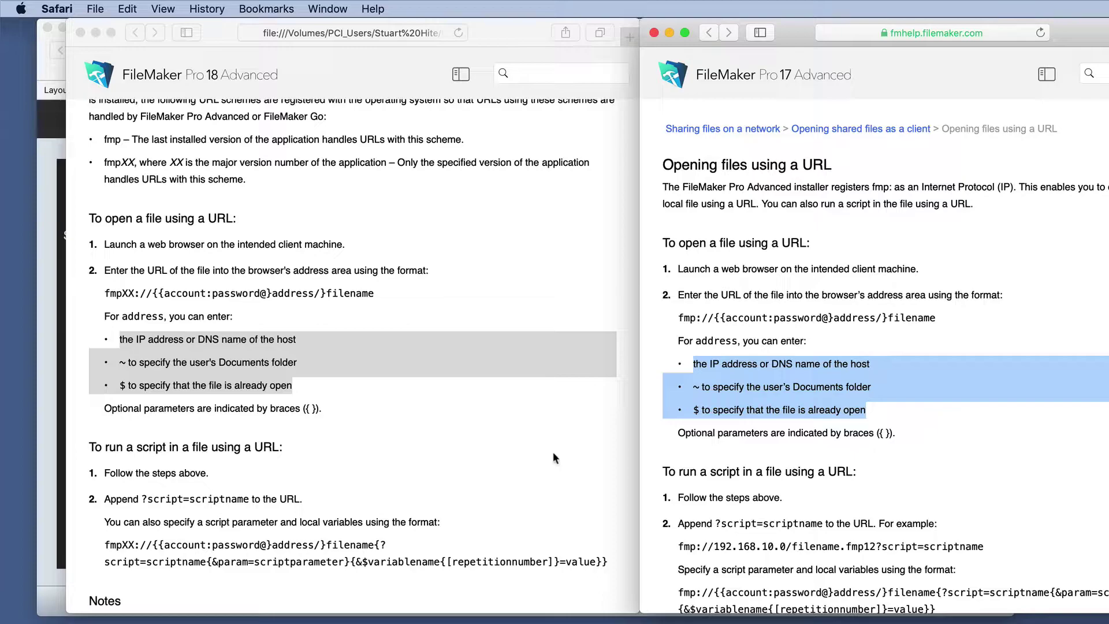
# Scroll both help pages to Examples and highlight the 18 in the fmp18:// example URL
pyautogui.scroll(-10, 552, 451)
pyautogui.scroll(-2, 840, 476)
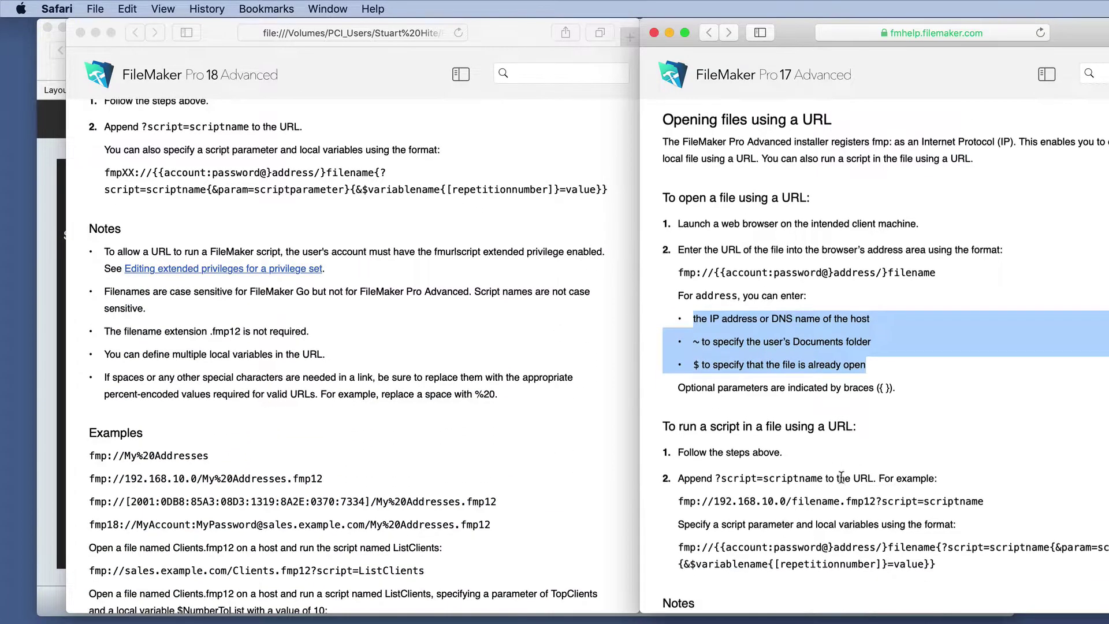
pyautogui.scroll(-12, 841, 477)
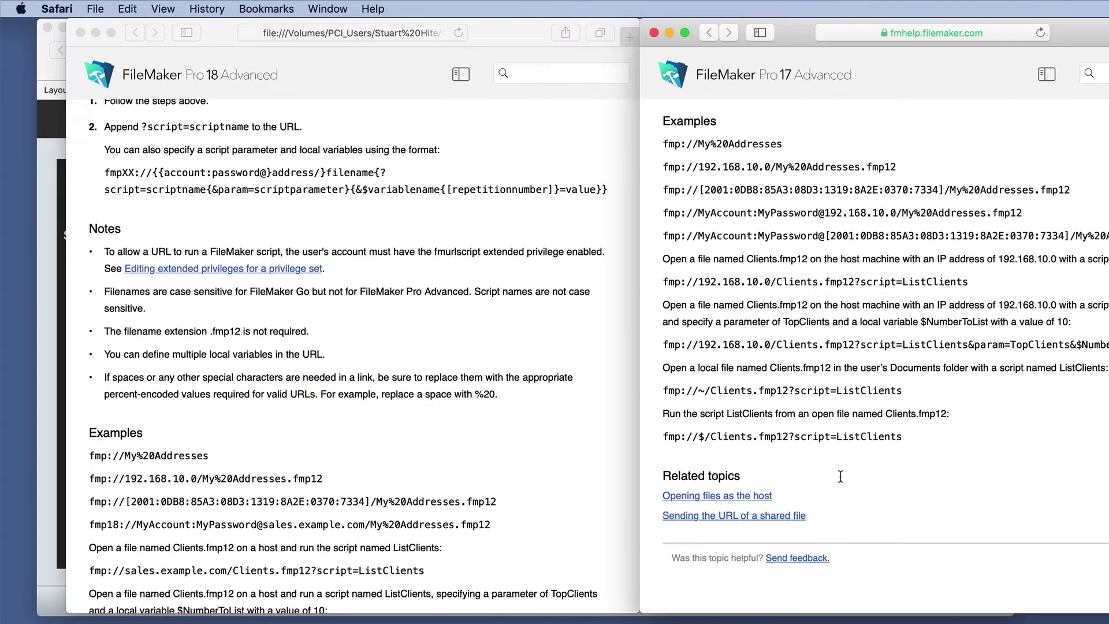
pyautogui.scroll(-10, 436, 478)
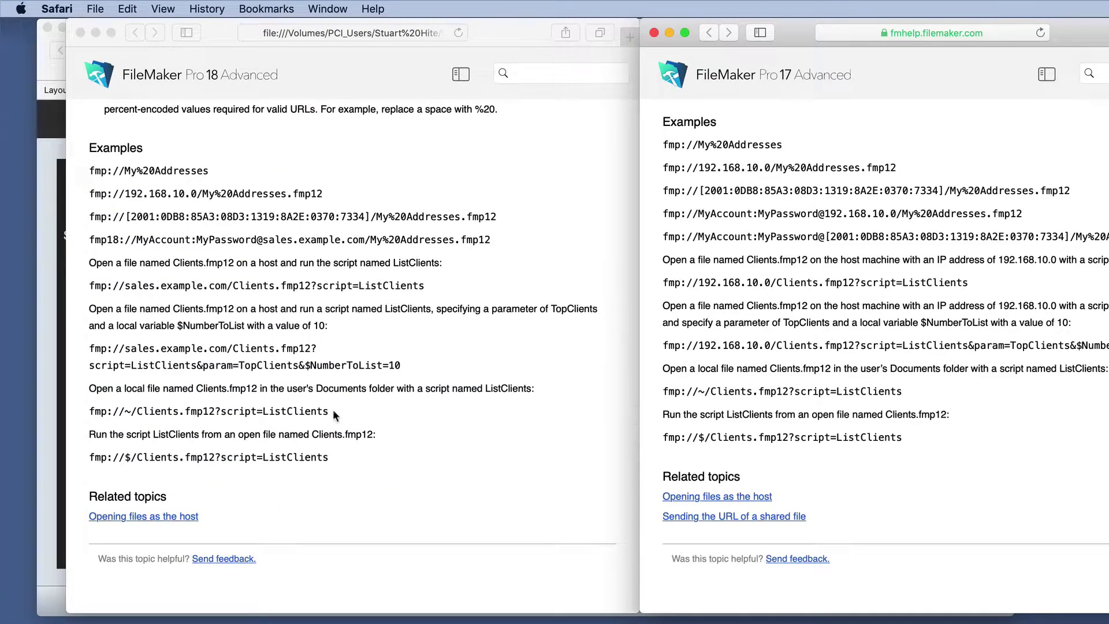
pyautogui.click(116, 242)
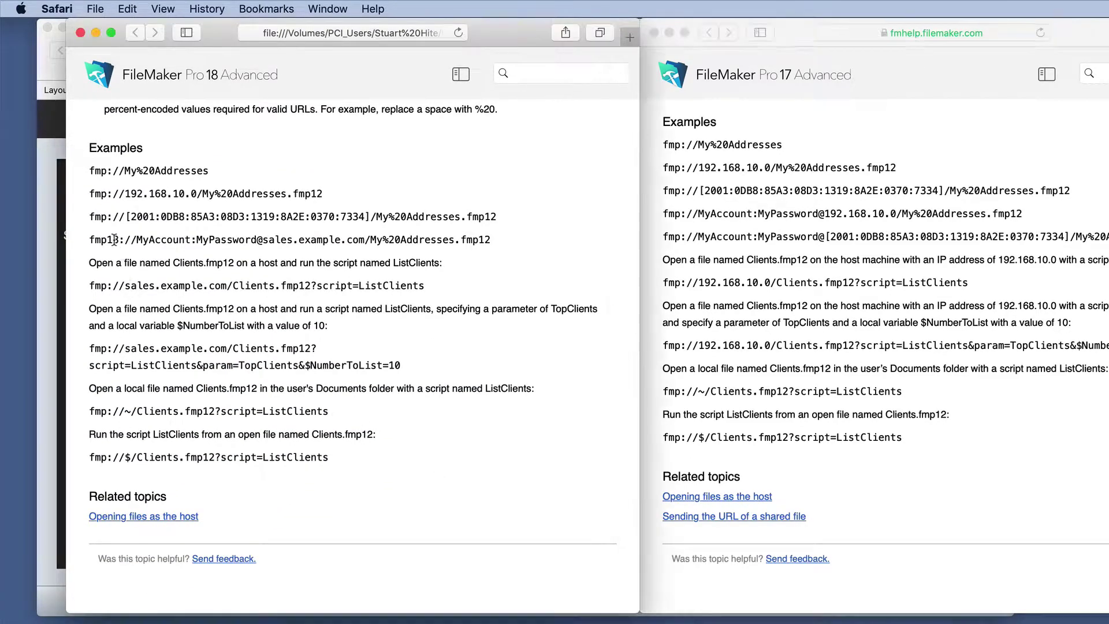
pyautogui.moveTo(119, 239); pyautogui.dragTo(110, 239)
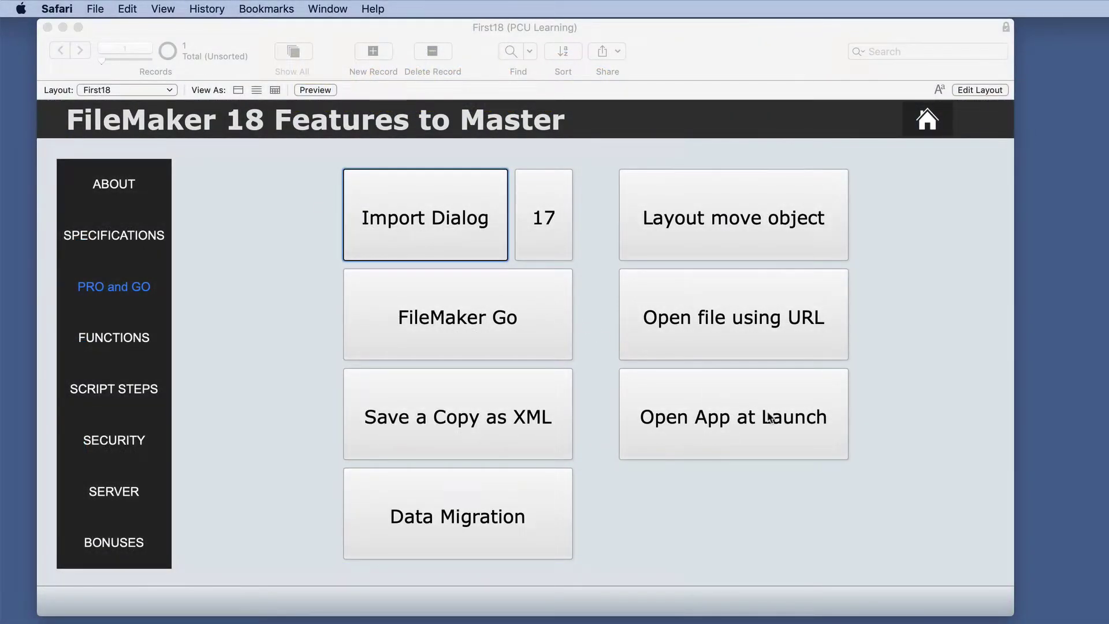
# Return to FileMaker Pro Advanced and open the Open App at Launch feature page
pyautogui.click(769, 417)
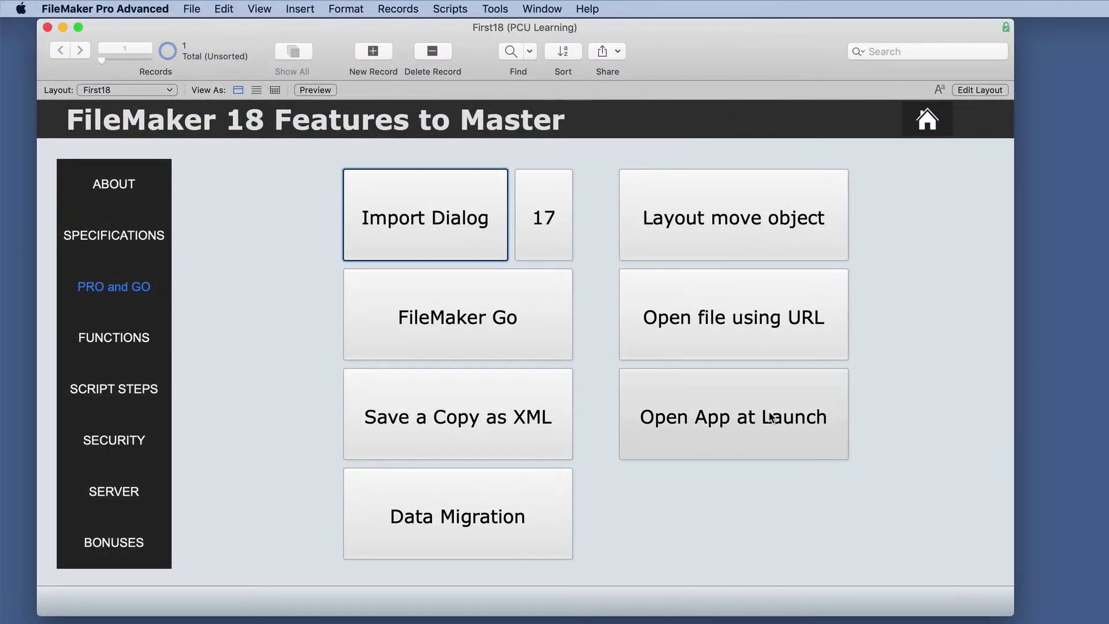
pyautogui.click(770, 414)
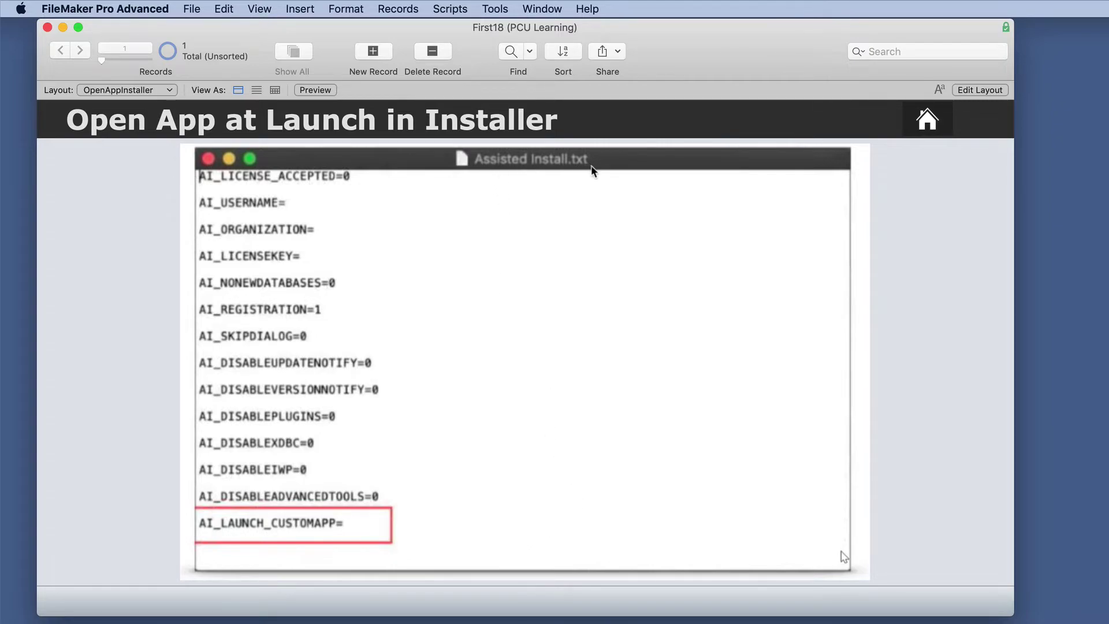
# Open the Distributing runtime solutions help with the contents sidebar and a widened window
pyautogui.click(521, 289)
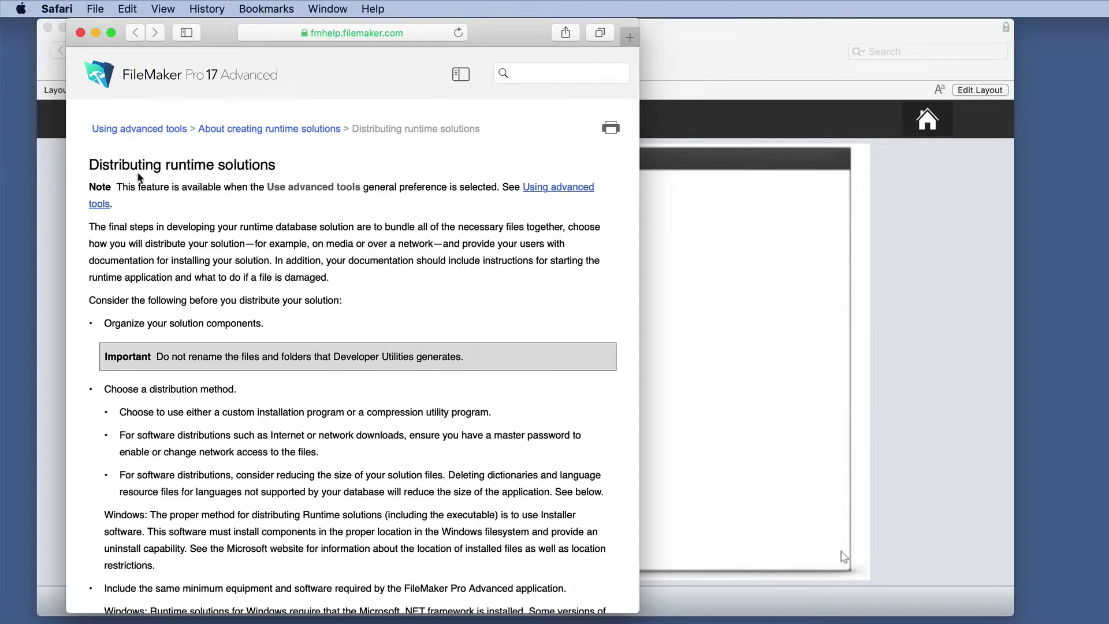
pyautogui.click(460, 74)
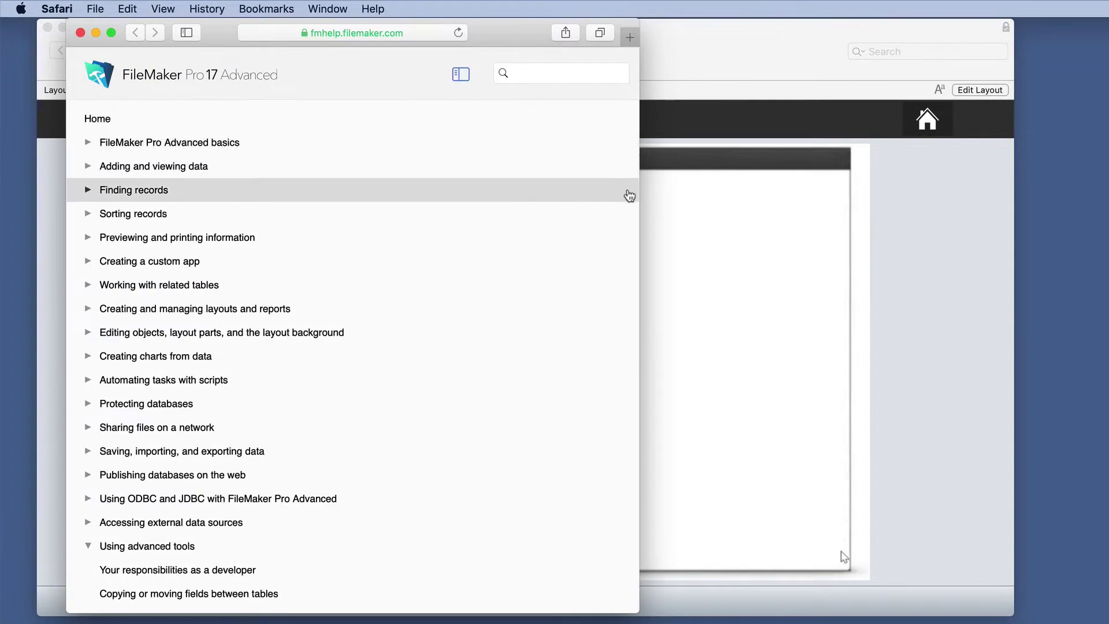
pyautogui.moveTo(638, 195); pyautogui.dragTo(1071, 179)
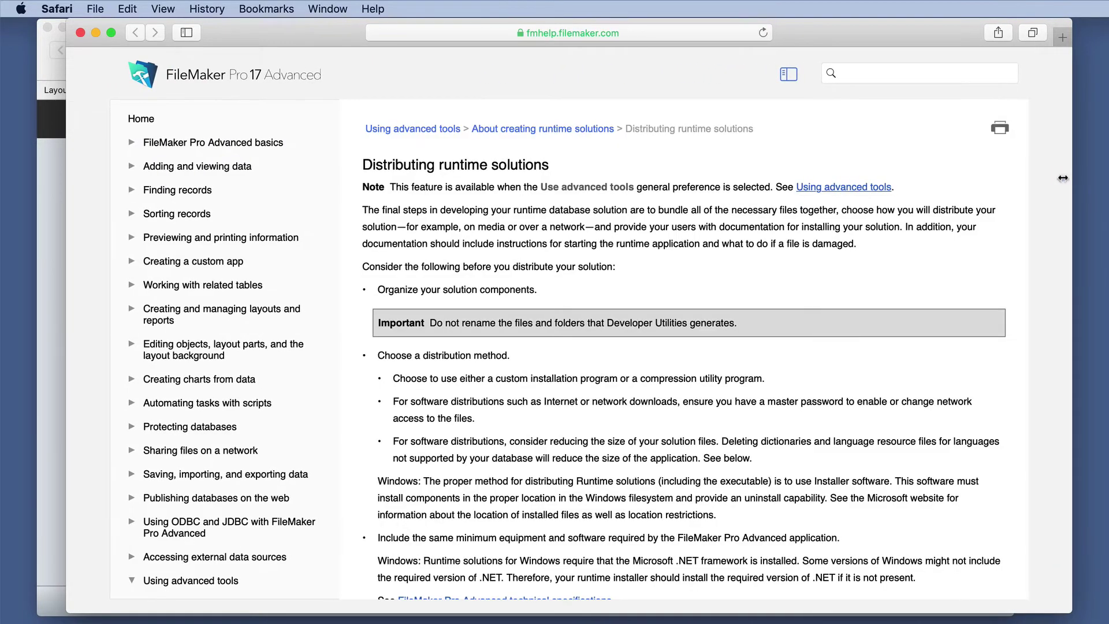
# Highlight 'installation program' and 'Installer software' in the runtime solutions article
pyautogui.scroll(-5, 567, 295)
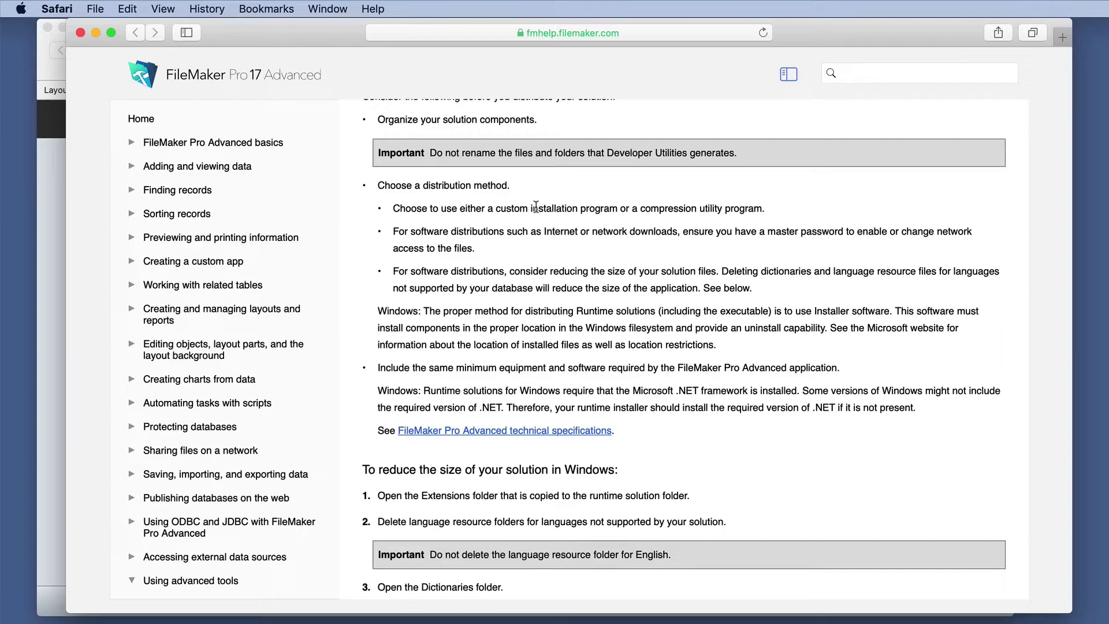
pyautogui.moveTo(530, 207); pyautogui.dragTo(616, 202)
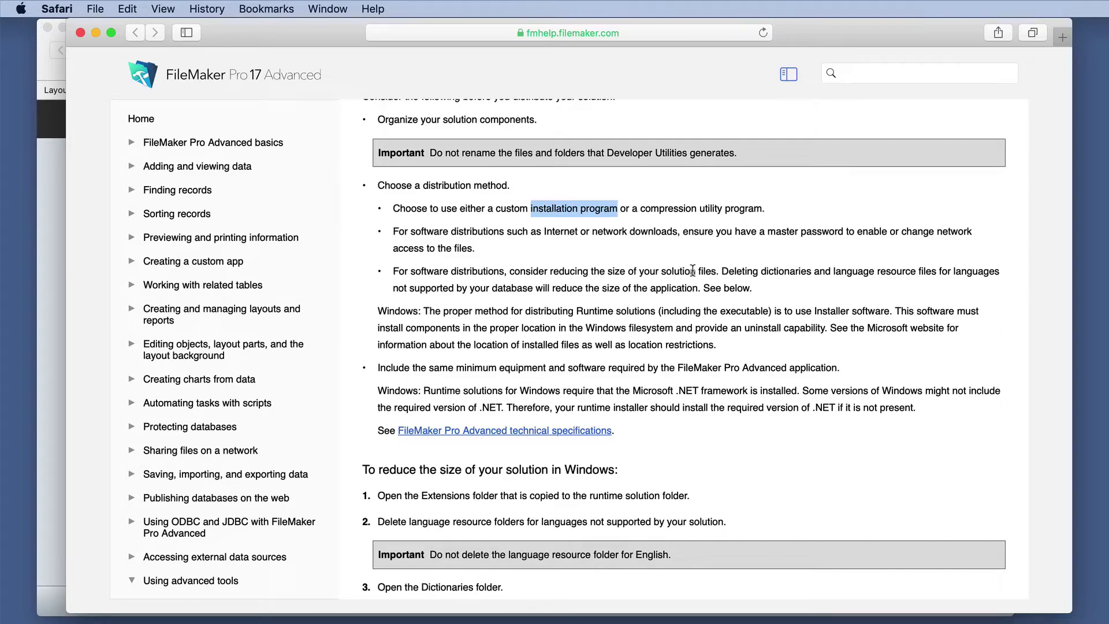
pyautogui.moveTo(815, 311); pyautogui.dragTo(896, 309)
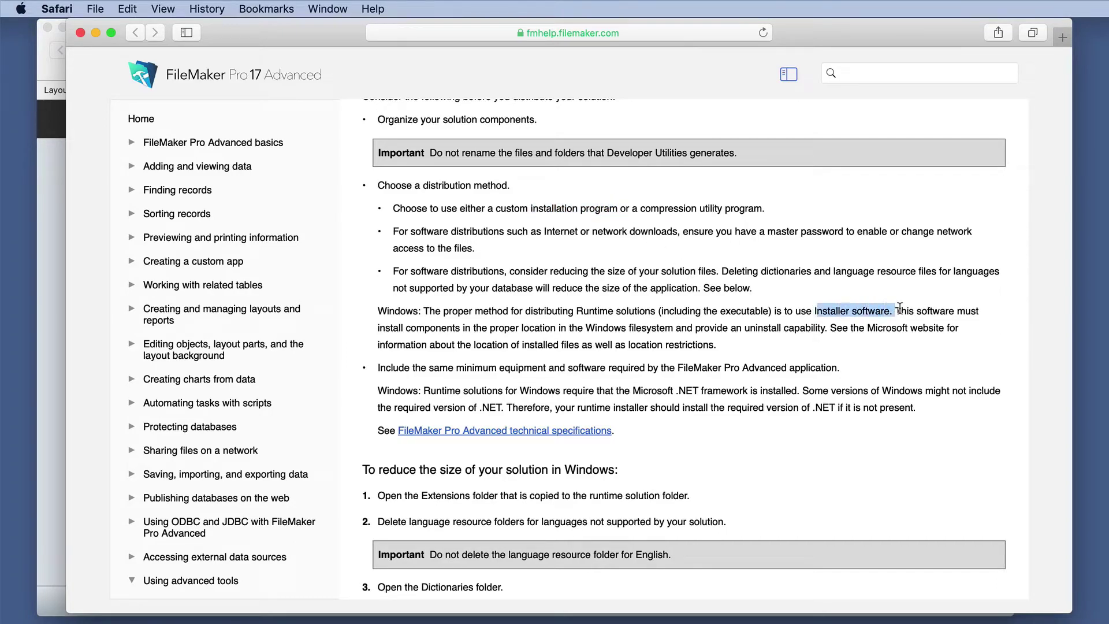
# Close the Safari help window to return to the Open App at Launch layout
pyautogui.click(85, 33)
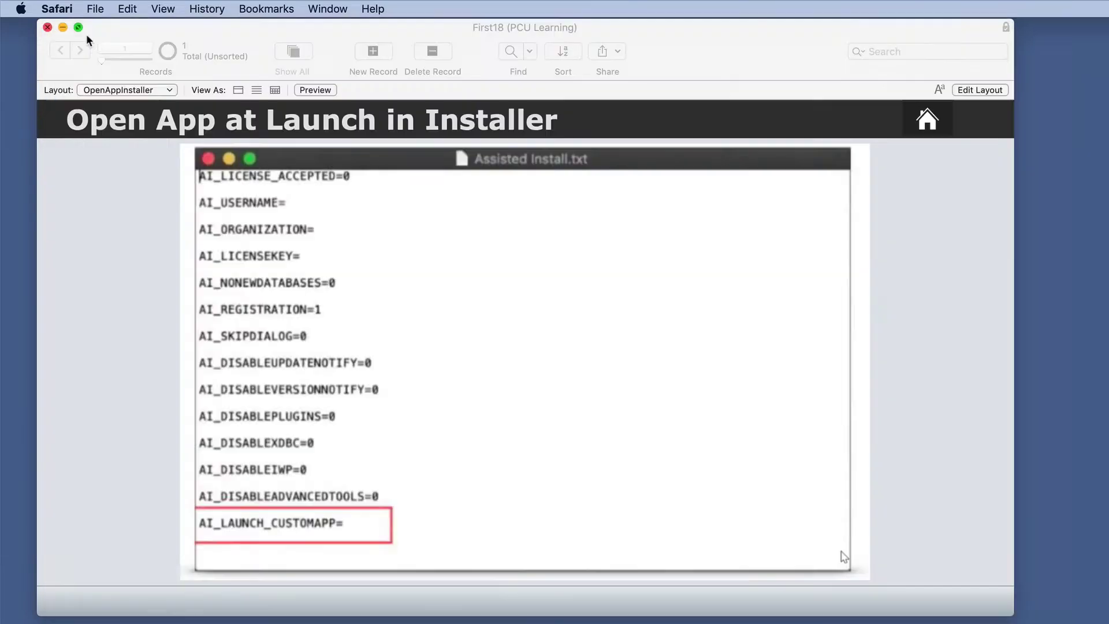